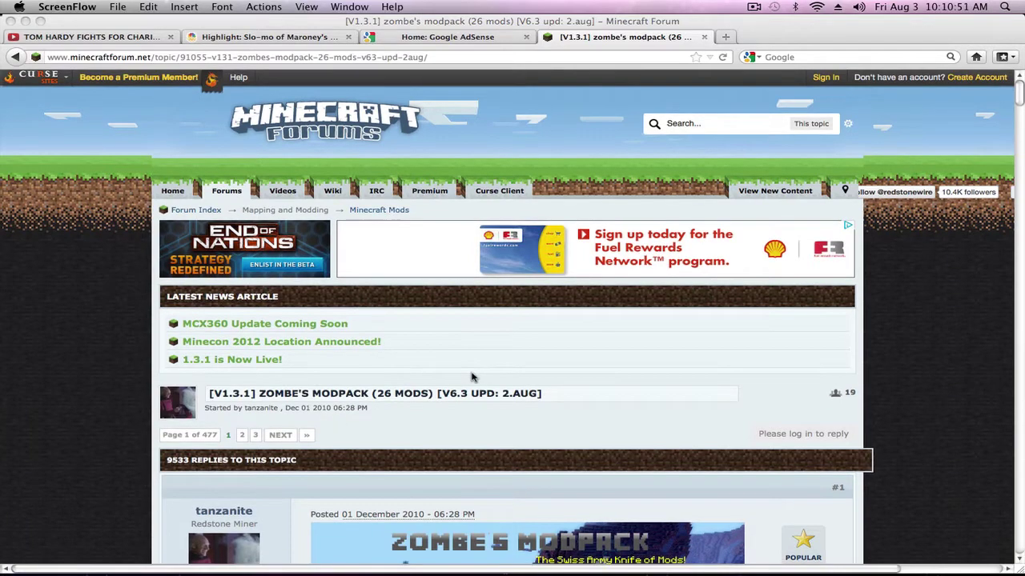
Scroll the Zombe's ModPack thread down to the 'Current v6.3 for MC 1.3.1: Download link' heading.
{"action": "scroll", "coordinate": [472, 377], "scroll_direction": "down", "scroll_amount": 2}
{"action": "scroll", "coordinate": [455, 299], "scroll_direction": "down", "scroll_amount": 1}
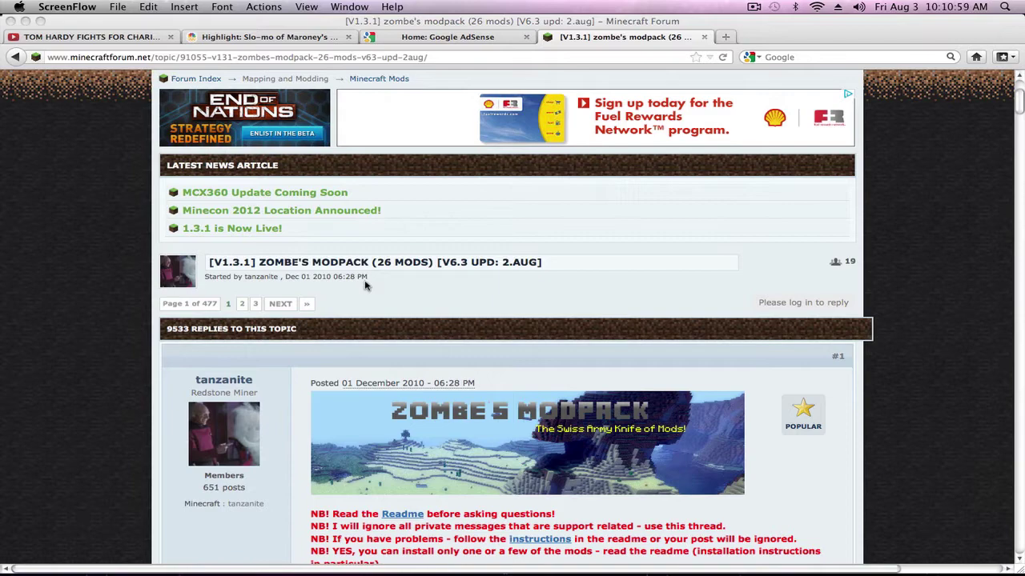
{"action": "scroll", "coordinate": [386, 279], "scroll_direction": "down", "scroll_amount": 10}
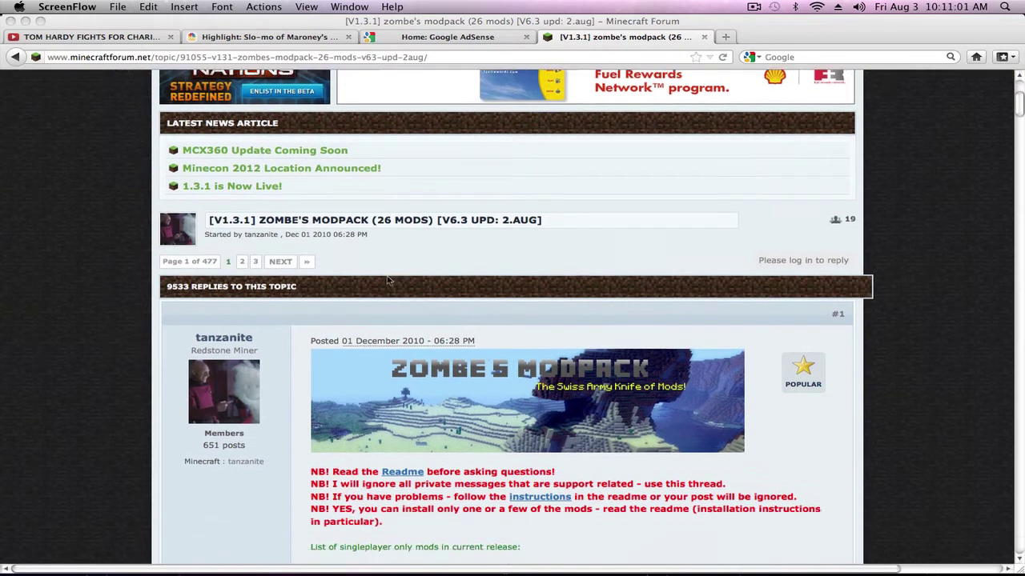
{"action": "scroll", "coordinate": [386, 279], "scroll_direction": "down", "scroll_amount": 1}
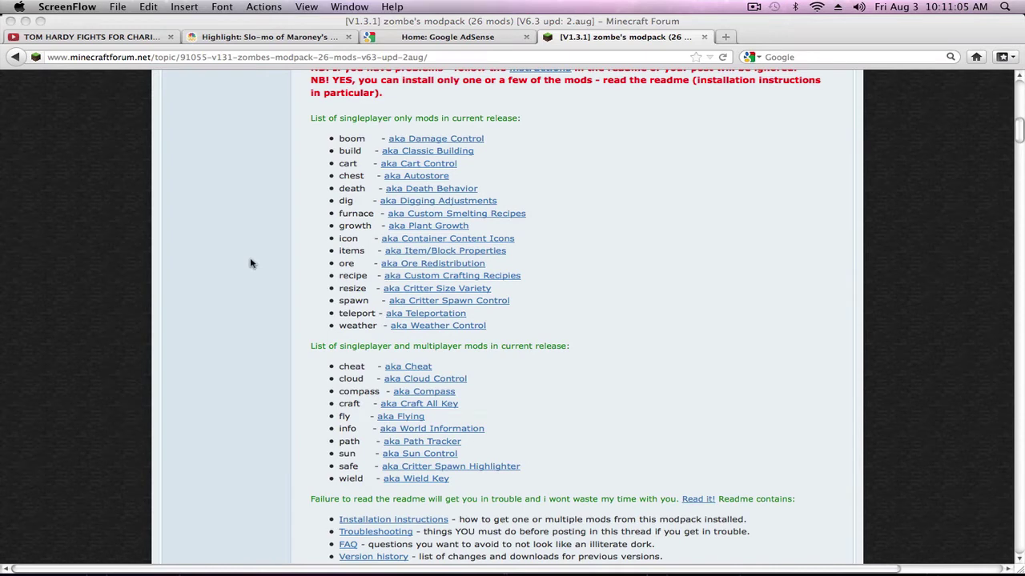
{"action": "scroll", "coordinate": [250, 264], "scroll_direction": "down", "scroll_amount": 4}
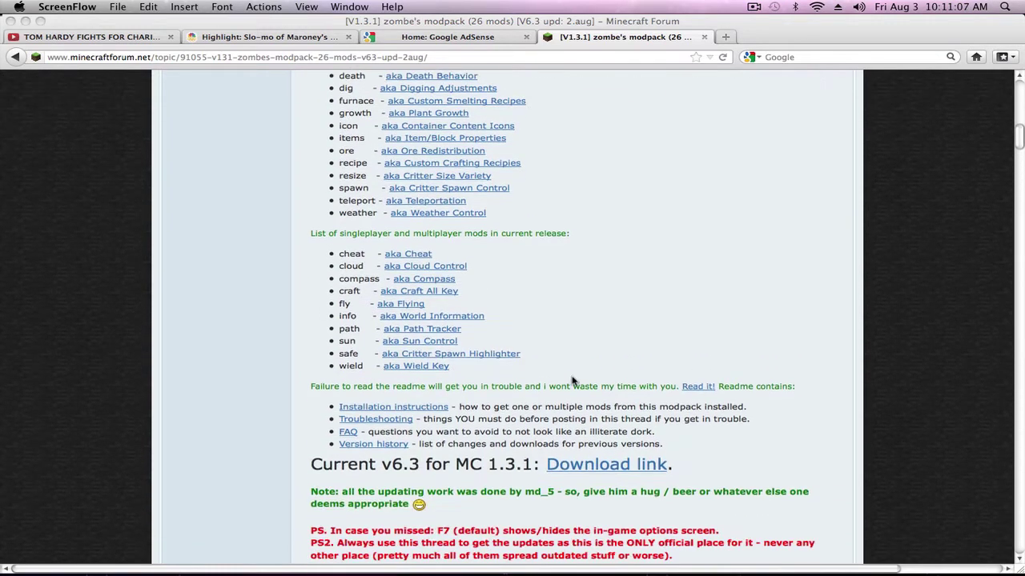
Download the v6.3 modpack zip, reveal it in Finder, and extract it.
{"action": "left_click", "coordinate": [616, 470]}
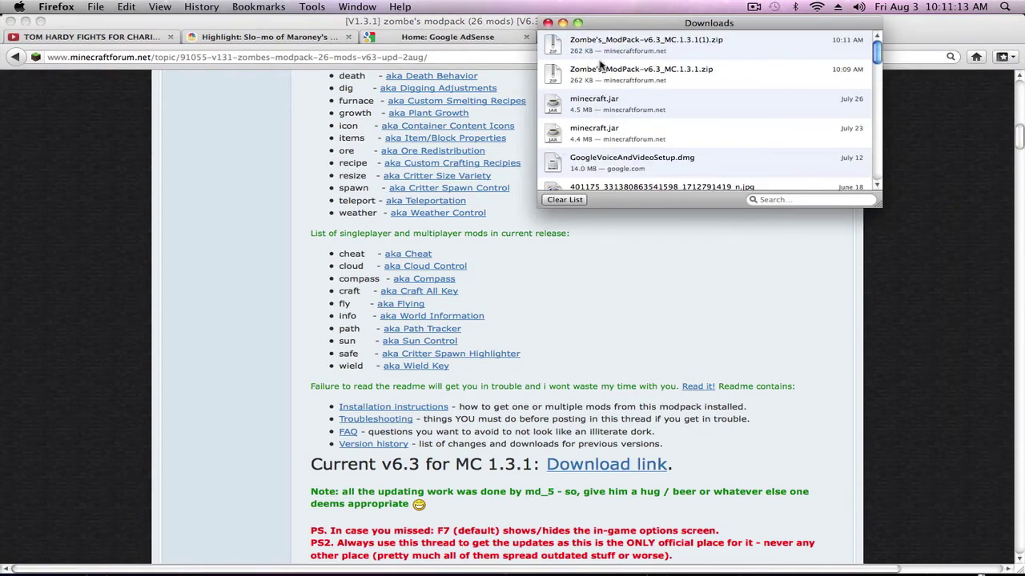
{"action": "right_click", "coordinate": [602, 50]}
{"action": "left_click", "coordinate": [629, 68]}
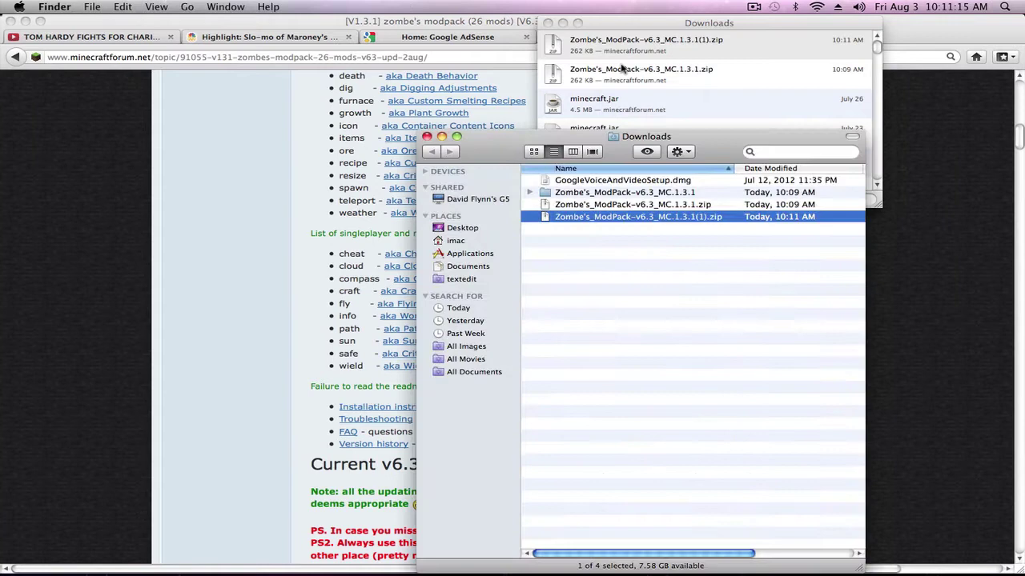
{"action": "right_click", "coordinate": [560, 218]}
{"action": "left_click", "coordinate": [535, 248]}
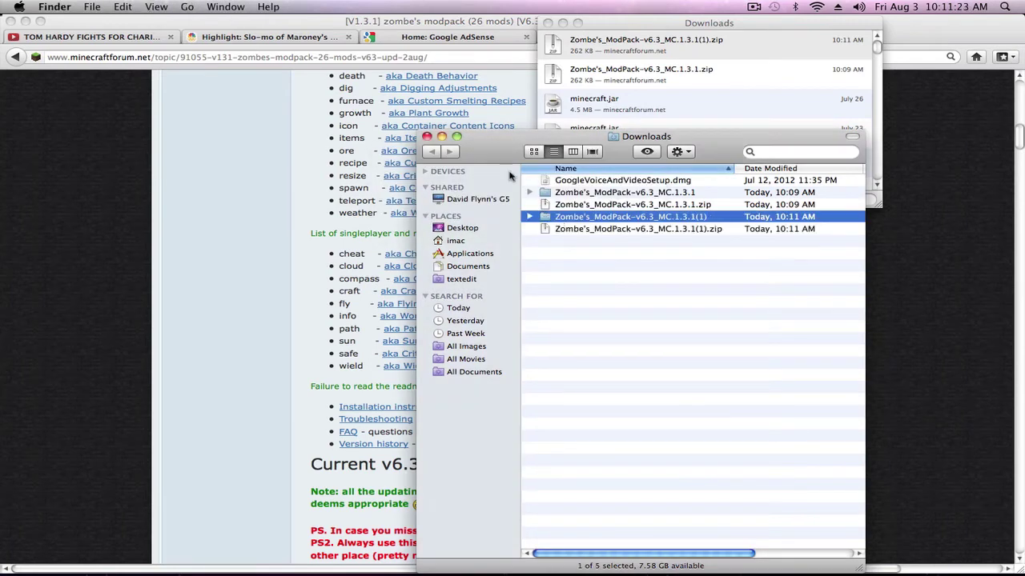
Close Firefox's download list and bring the Downloads Finder window back up.
{"action": "left_click_drag", "start_coordinate": [497, 158], "coordinate": [633, 66]}
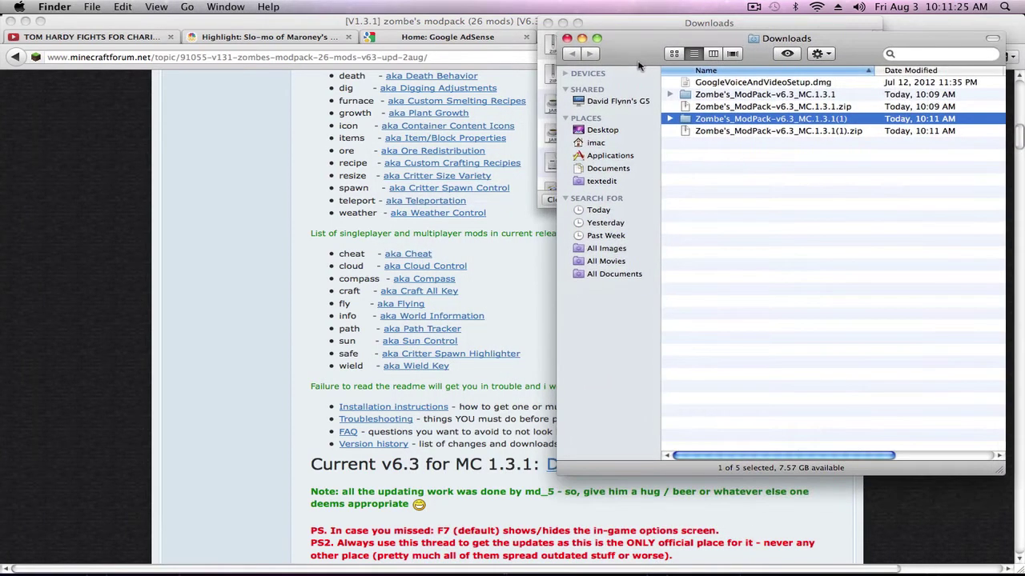
{"action": "left_click", "coordinate": [590, 28]}
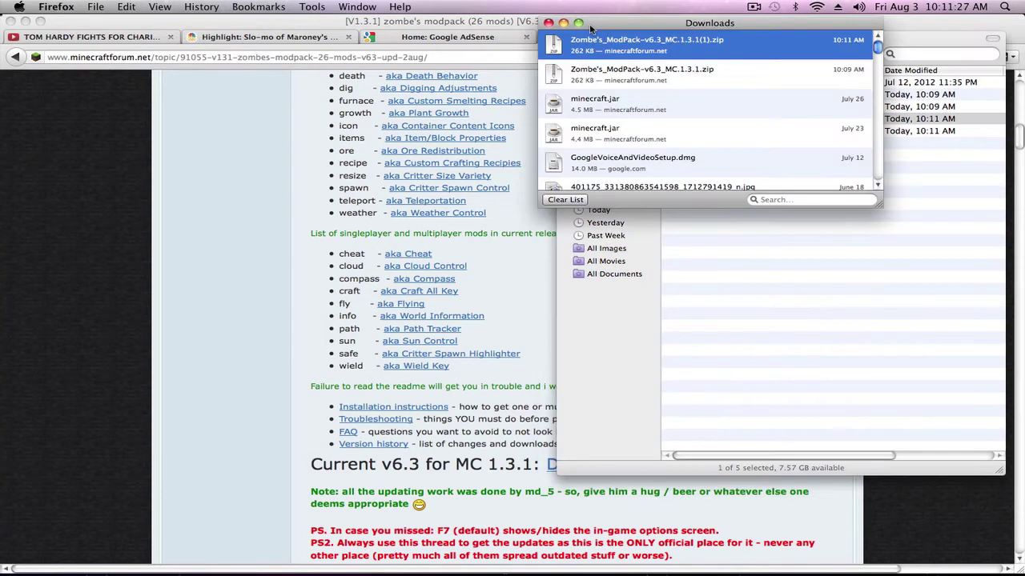
{"action": "left_click", "coordinate": [548, 22]}
{"action": "mouse_move", "coordinate": [92, 573]}
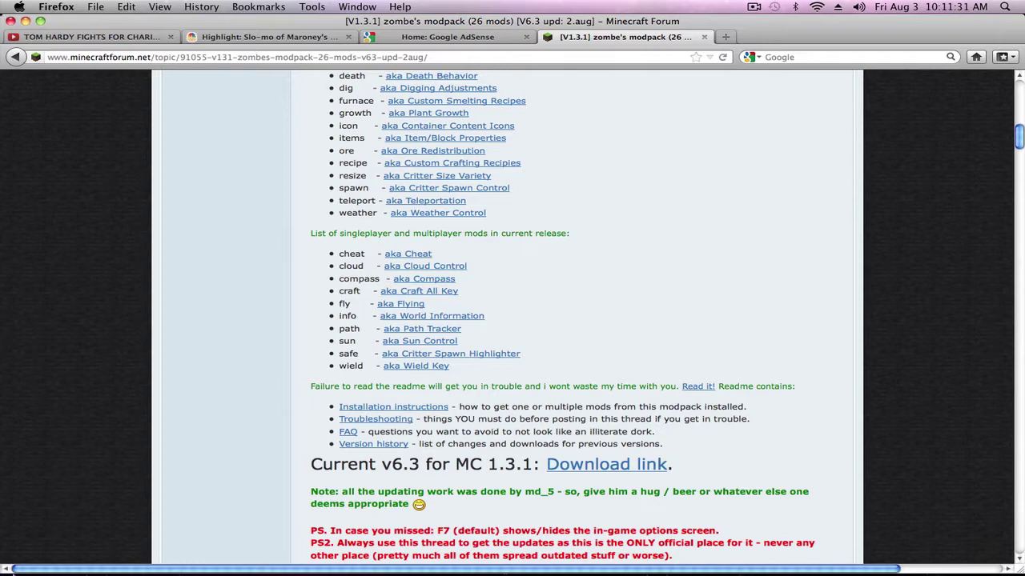
{"action": "left_click", "coordinate": [45, 529]}
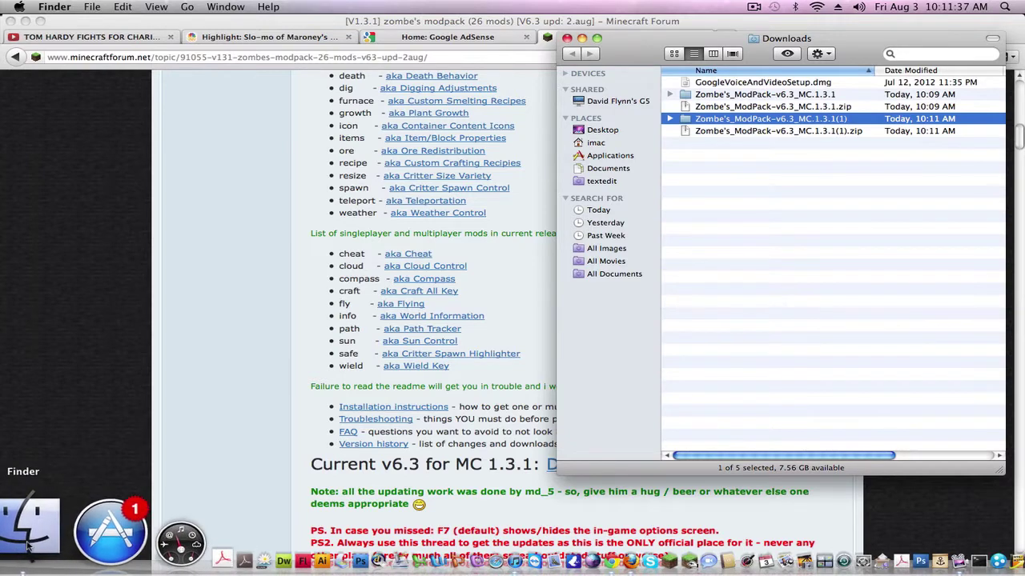
In a new Finder window, go to Library > Application Support > minecraft > bin and select minecraft.jar.
{"action": "right_click", "coordinate": [32, 544]}
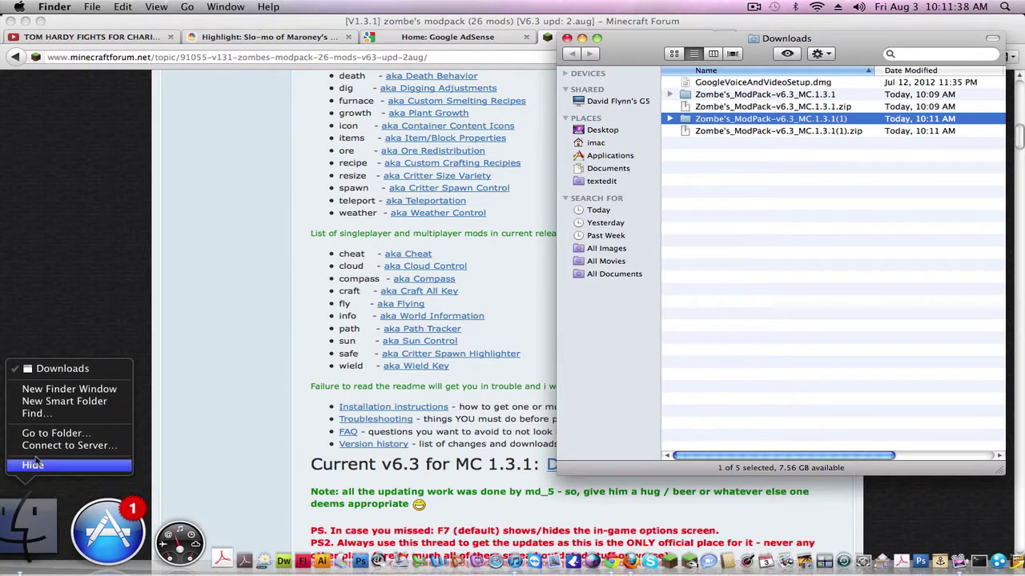
{"action": "left_click", "coordinate": [45, 392]}
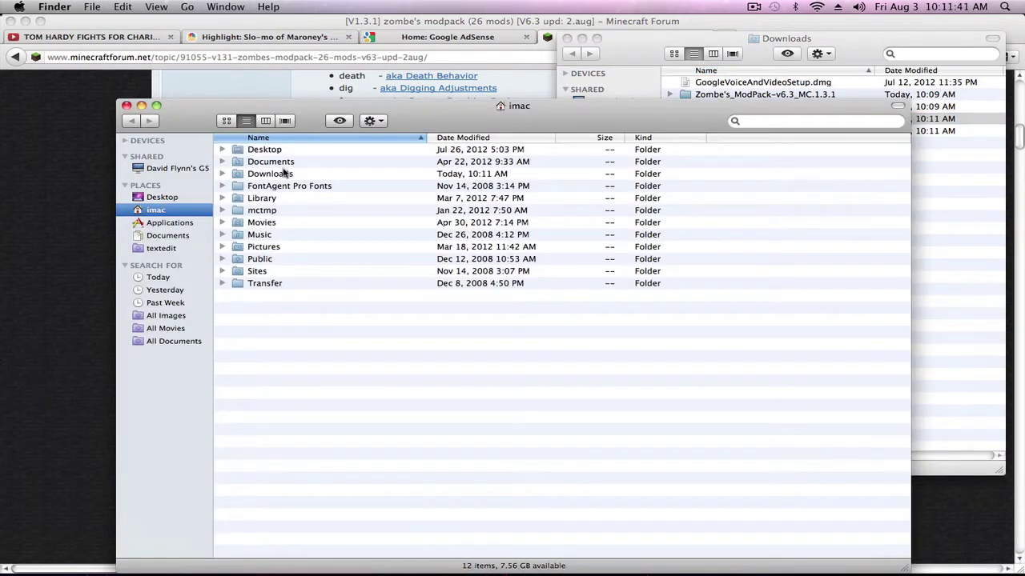
{"action": "double_click", "coordinate": [259, 199]}
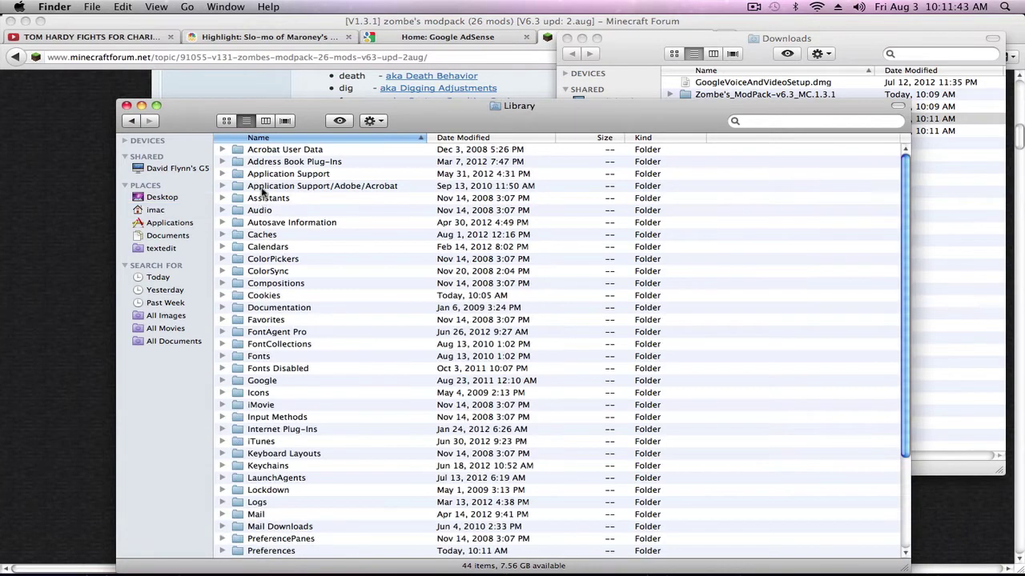
{"action": "left_click", "coordinate": [274, 175]}
{"action": "double_click", "coordinate": [274, 175]}
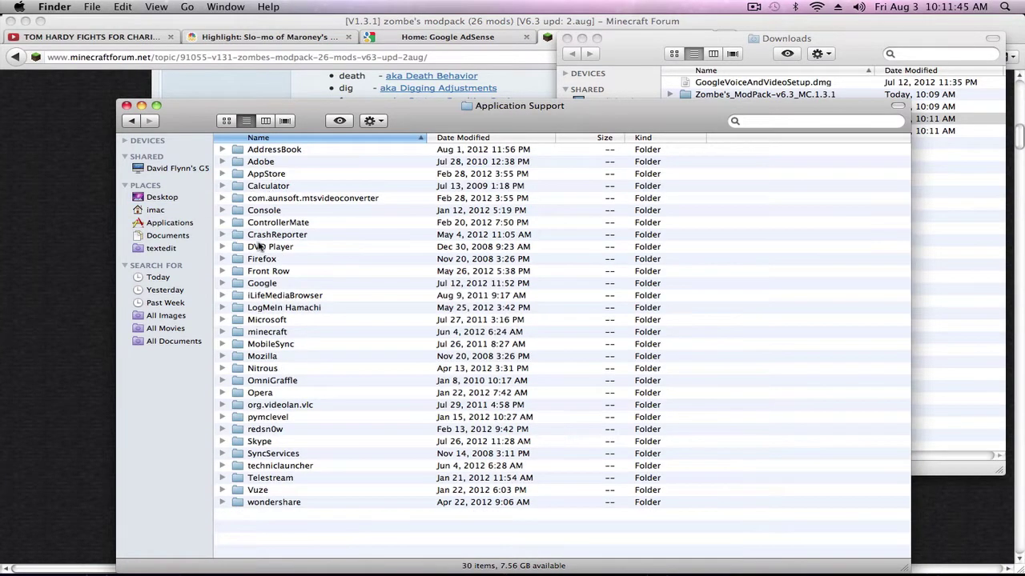
{"action": "double_click", "coordinate": [261, 334]}
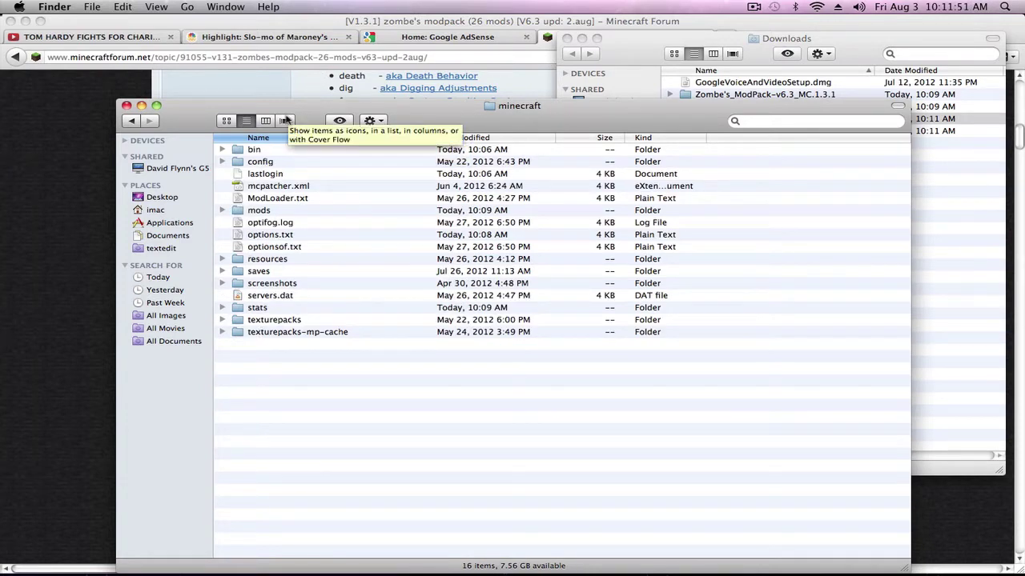
{"action": "double_click", "coordinate": [256, 151]}
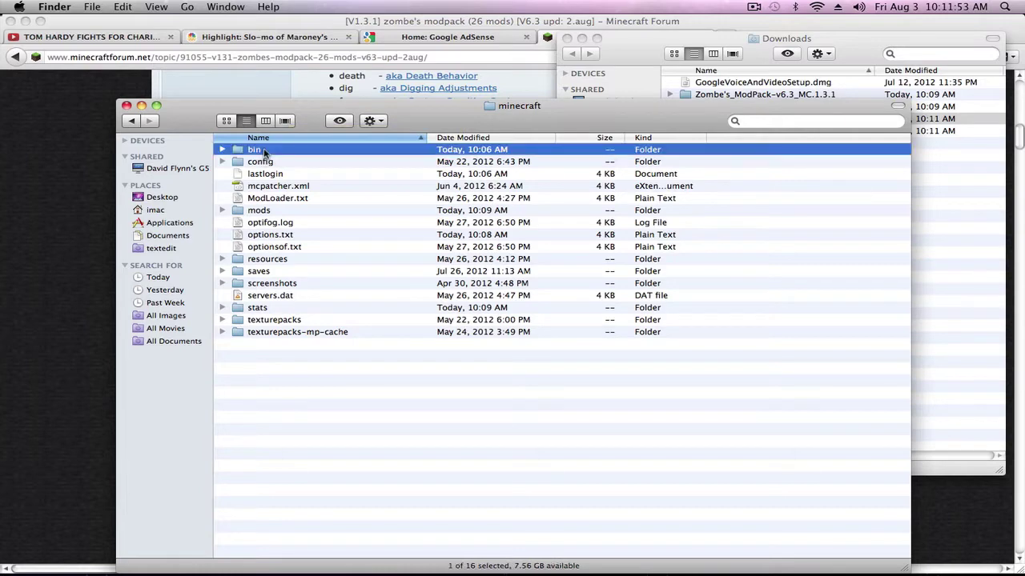
{"action": "left_click", "coordinate": [254, 200]}
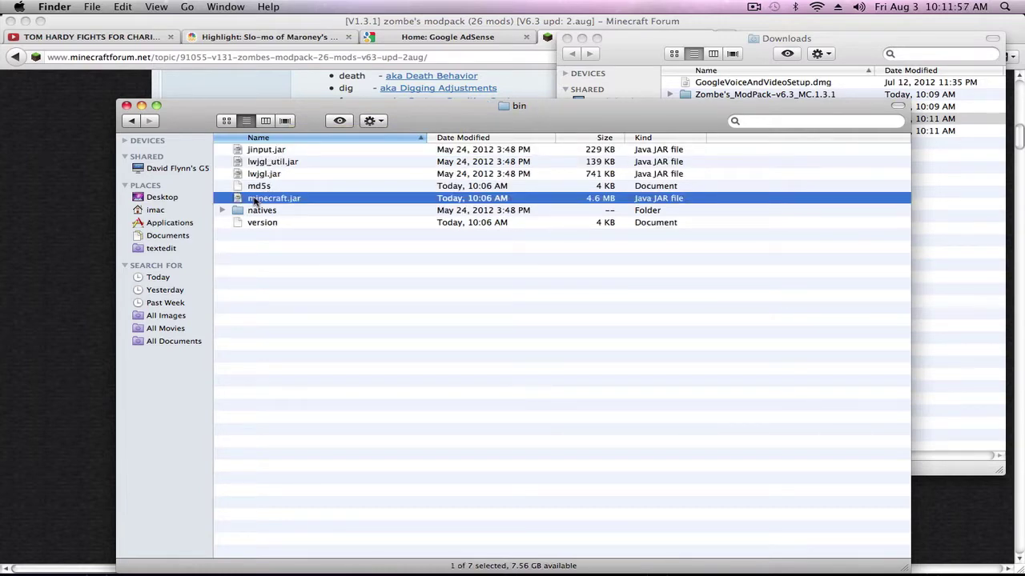
Extract minecraft.jar with Archive Utility into a minecraft folder beside it in bin.
{"action": "right_click", "coordinate": [255, 202]}
{"action": "mouse_move", "coordinate": [309, 216]}
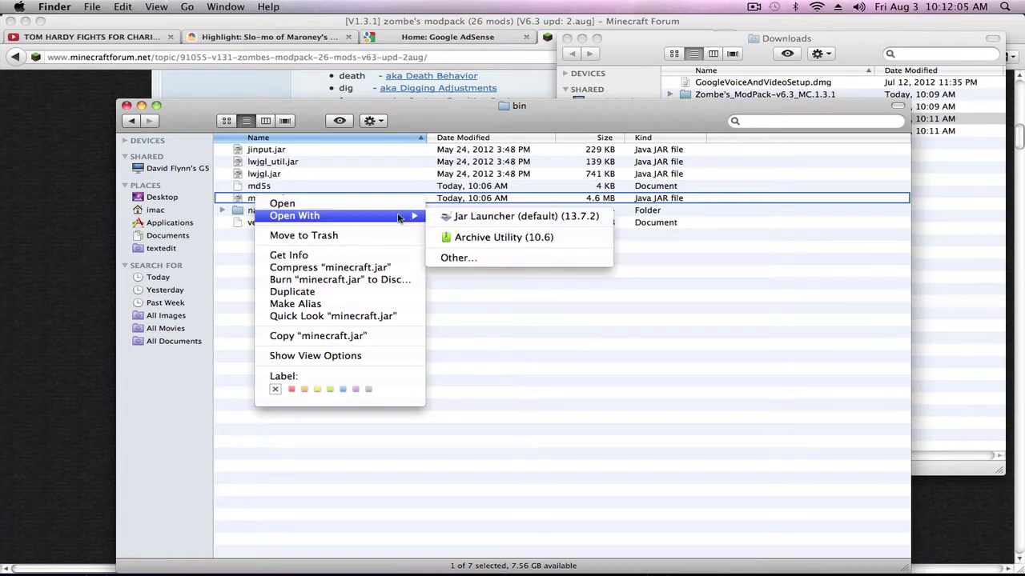
{"action": "left_click", "coordinate": [226, 258]}
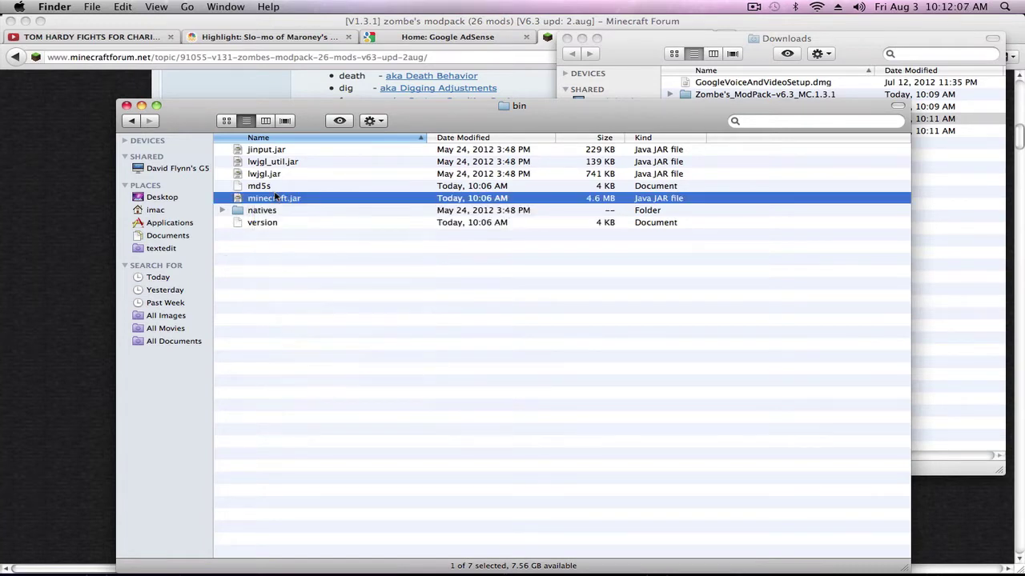
{"action": "right_click", "coordinate": [305, 199]}
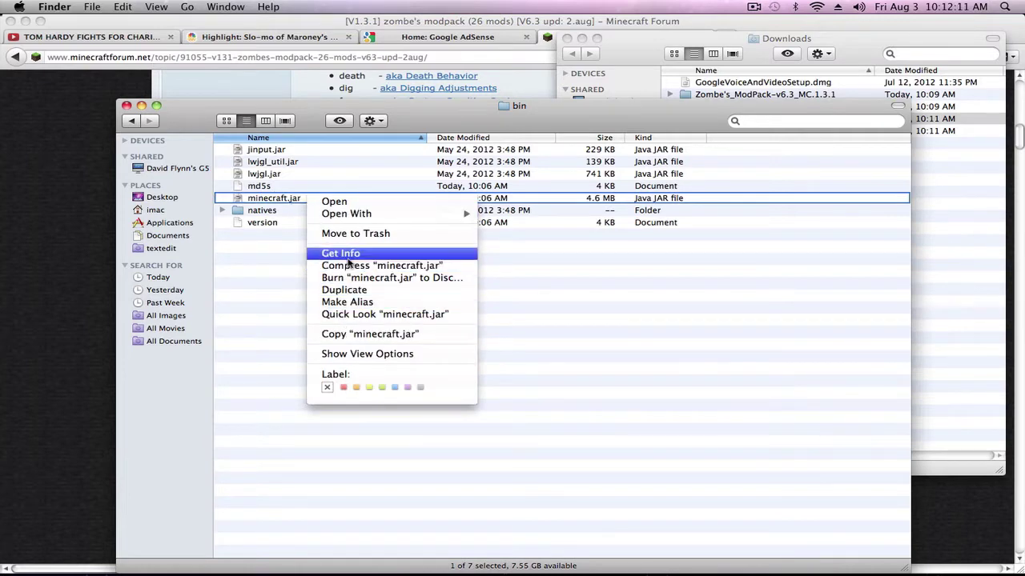
{"action": "left_click", "coordinate": [273, 213]}
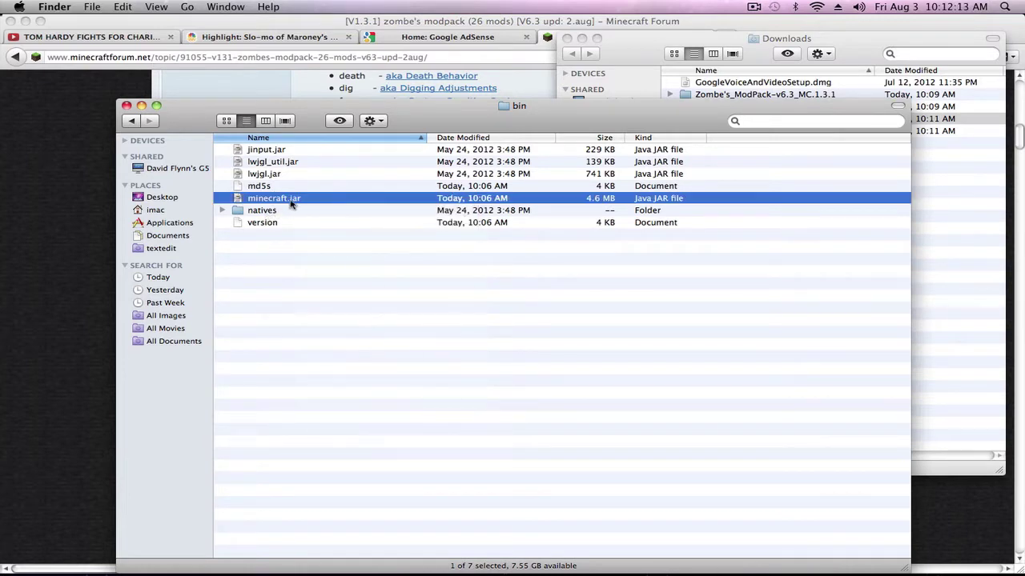
{"action": "right_click", "coordinate": [291, 204]}
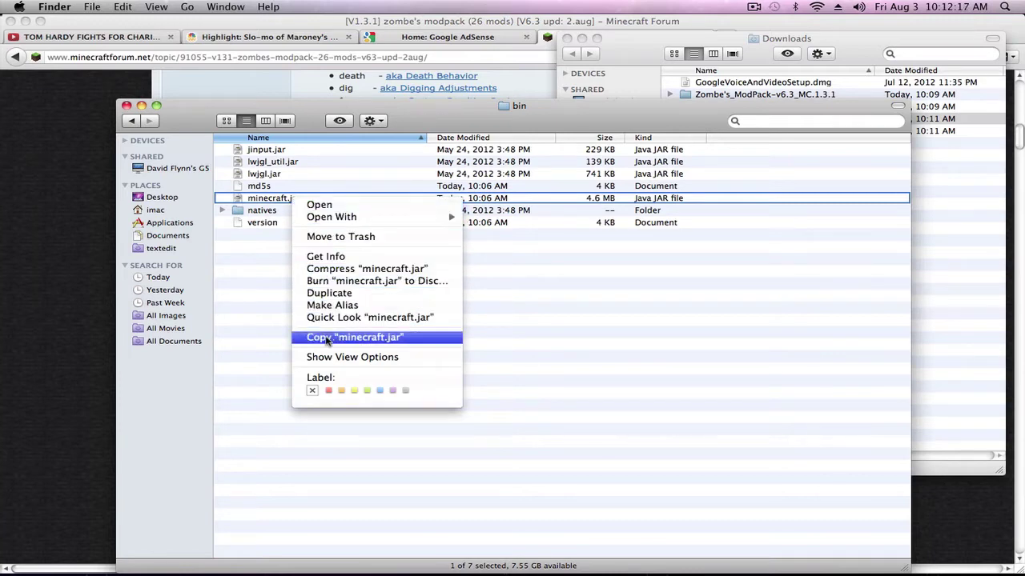
{"action": "left_click", "coordinate": [248, 349]}
{"action": "right_click", "coordinate": [282, 199]}
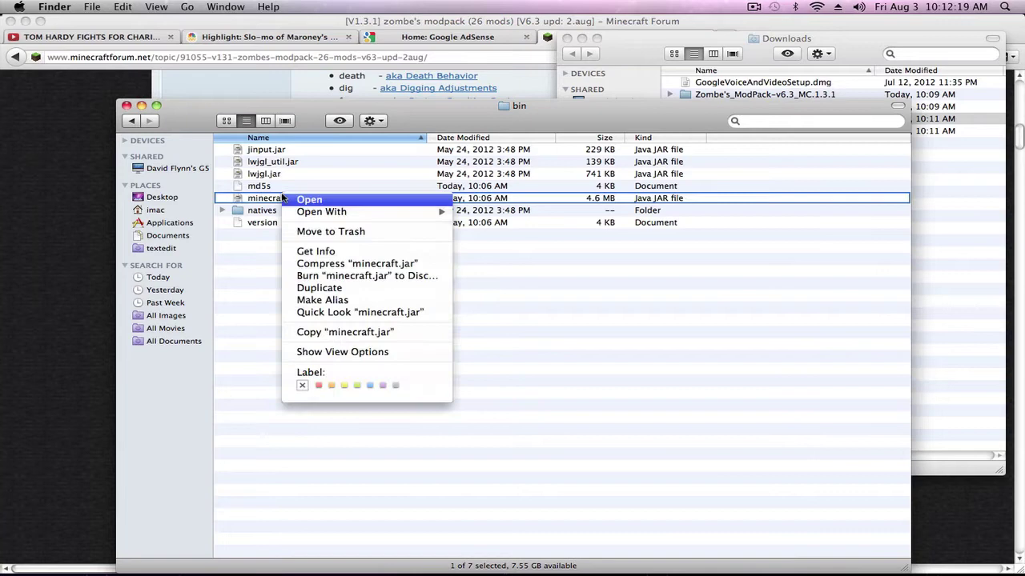
{"action": "mouse_move", "coordinate": [301, 211]}
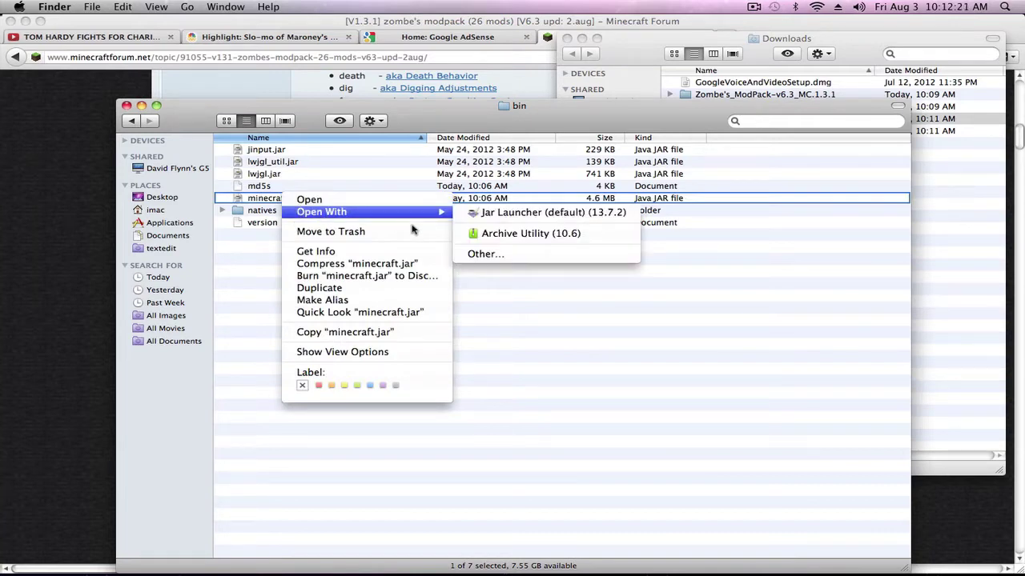
{"action": "left_click", "coordinate": [513, 238]}
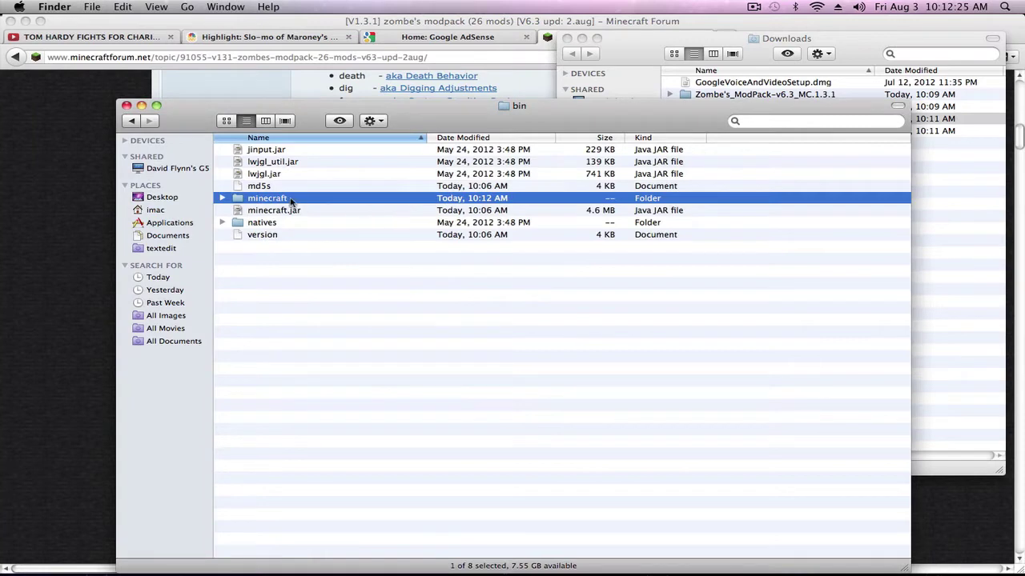
Try launching minecraft.jar, dismiss the 'could not be launched' alert, and reopen its context menu.
{"action": "right_click", "coordinate": [270, 212]}
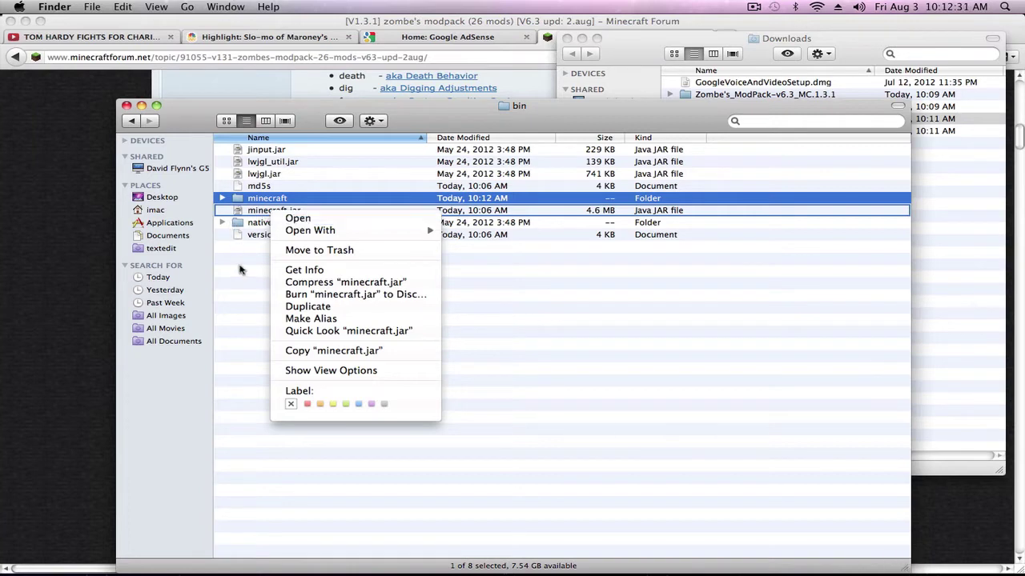
{"action": "left_click", "coordinate": [242, 300]}
{"action": "left_click", "coordinate": [293, 213]}
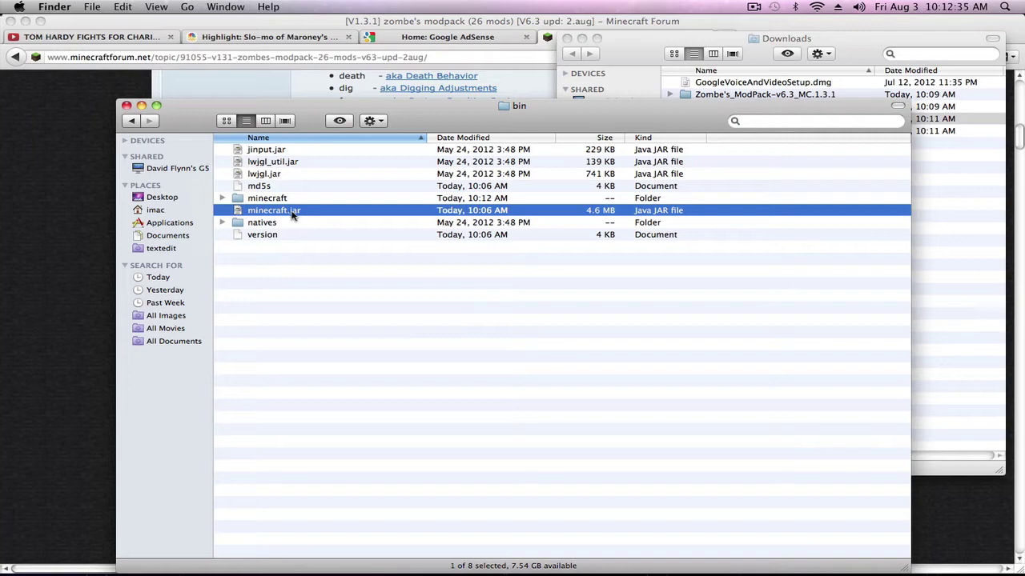
{"action": "right_click", "coordinate": [293, 213]}
{"action": "left_click", "coordinate": [294, 220]}
{"action": "double_click", "coordinate": [285, 213]}
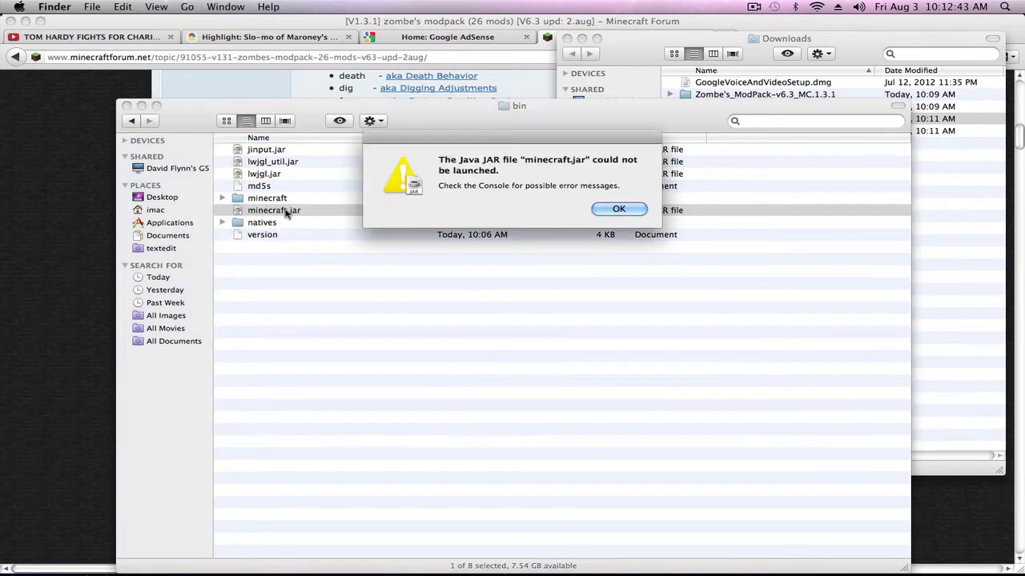
{"action": "left_click", "coordinate": [621, 213]}
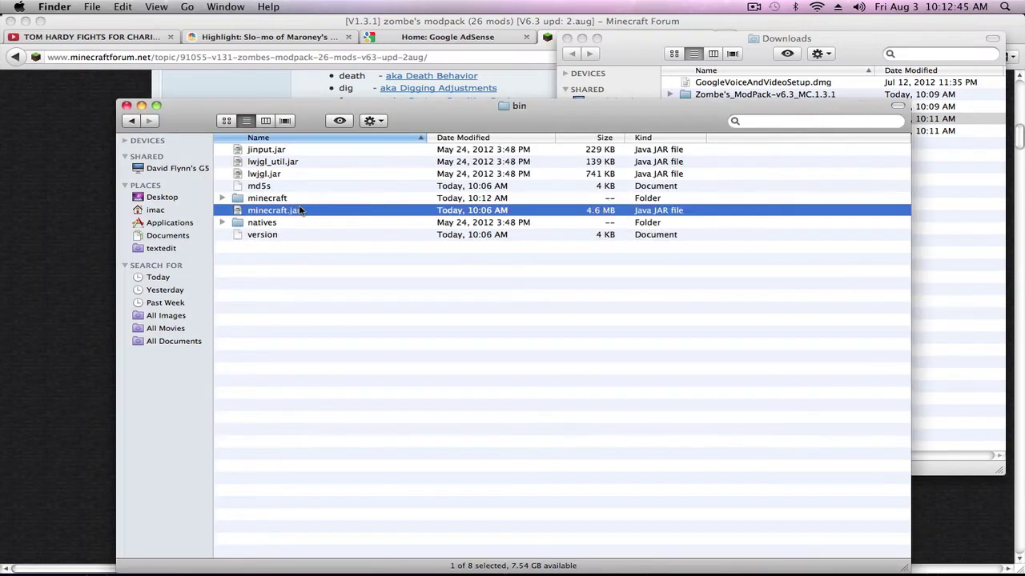
{"action": "right_click", "coordinate": [292, 213]}
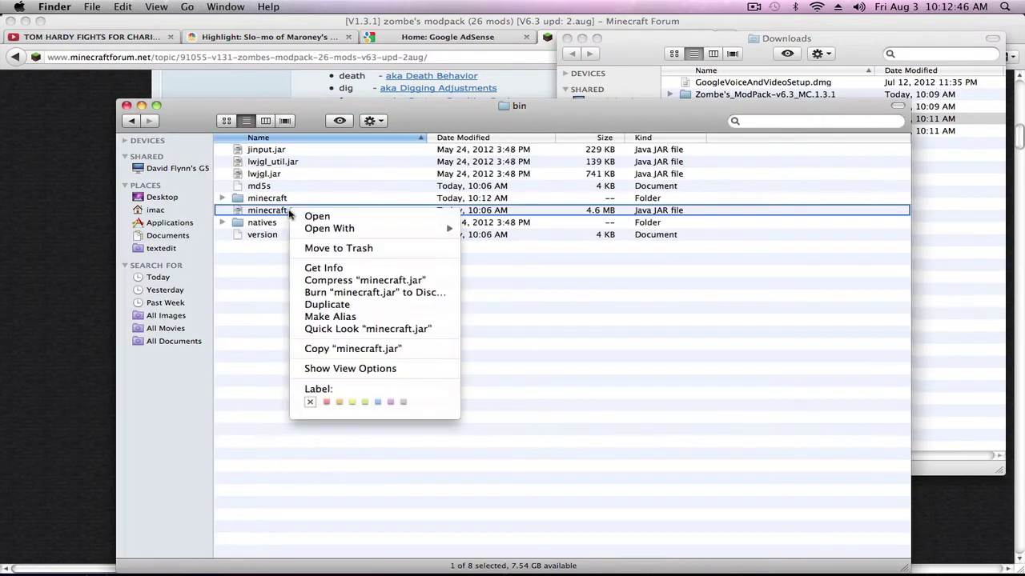
Rename minecraft.jar to minecraft.zip in Get Info, then unarchive it into a minecraft 2 folder.
{"action": "left_click", "coordinate": [321, 269]}
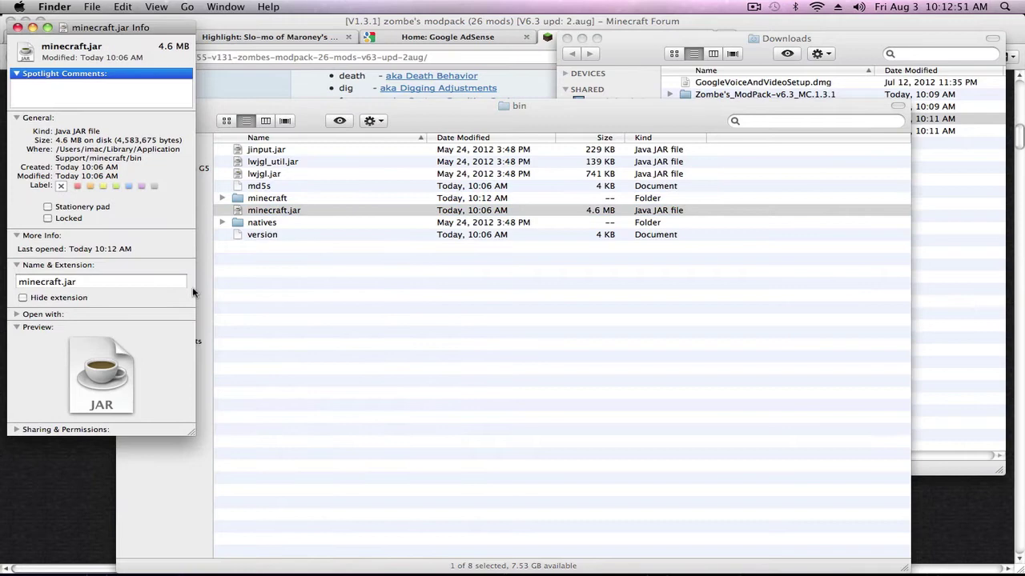
{"action": "left_click", "coordinate": [89, 285]}
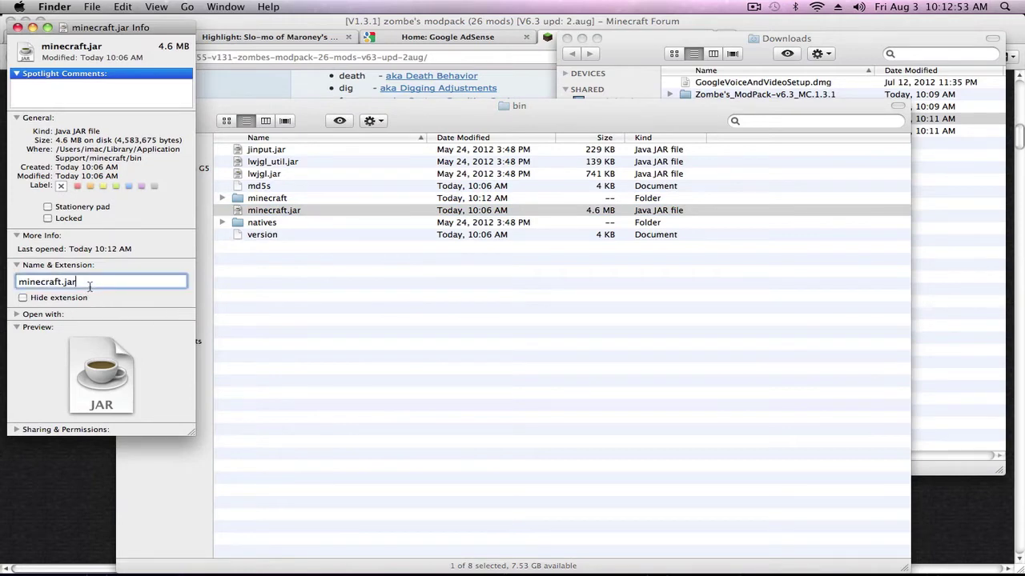
{"action": "type", "text": "zip"}
{"action": "key", "text": "Return"}
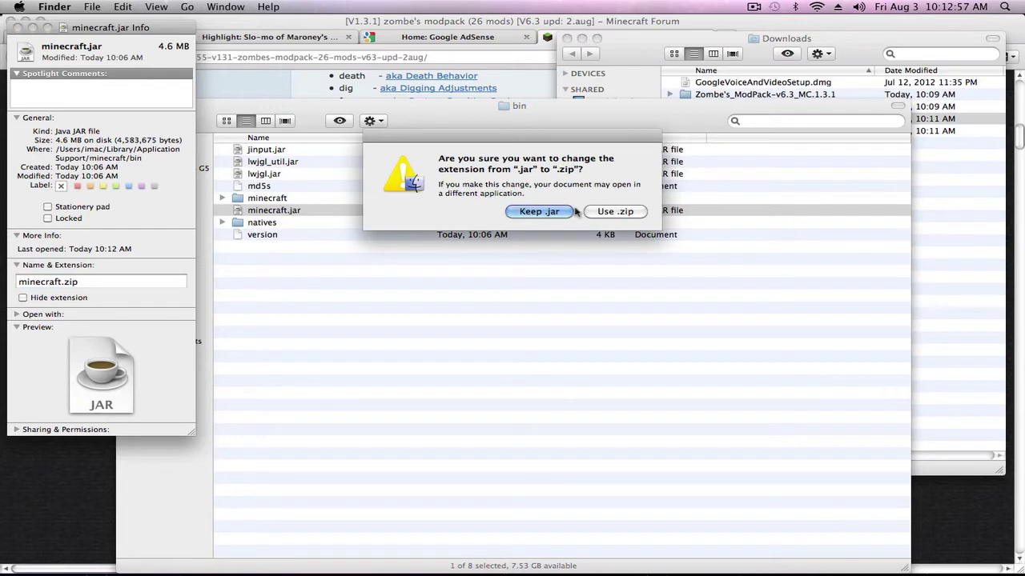
{"action": "left_click", "coordinate": [610, 211]}
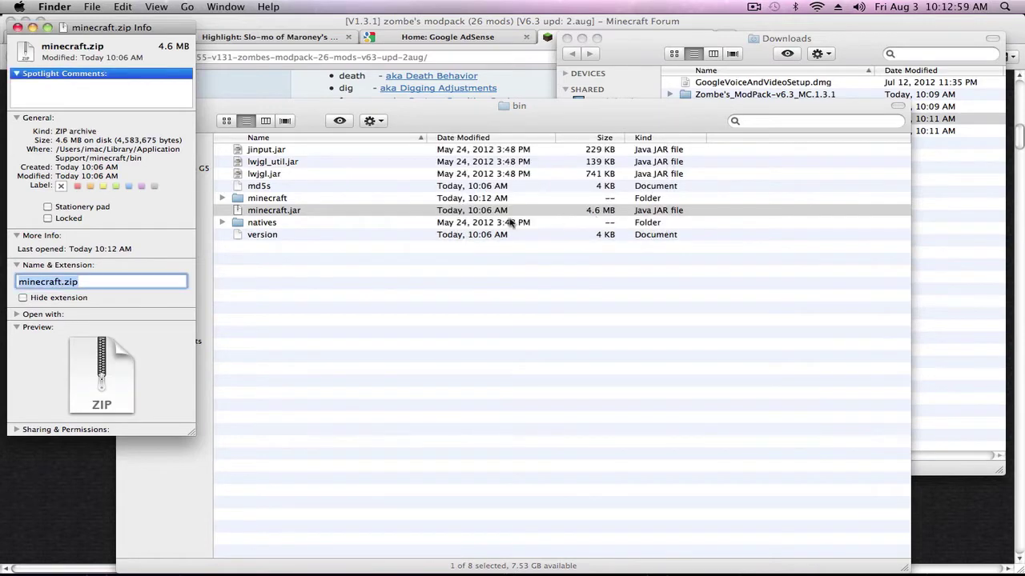
{"action": "left_click", "coordinate": [17, 27]}
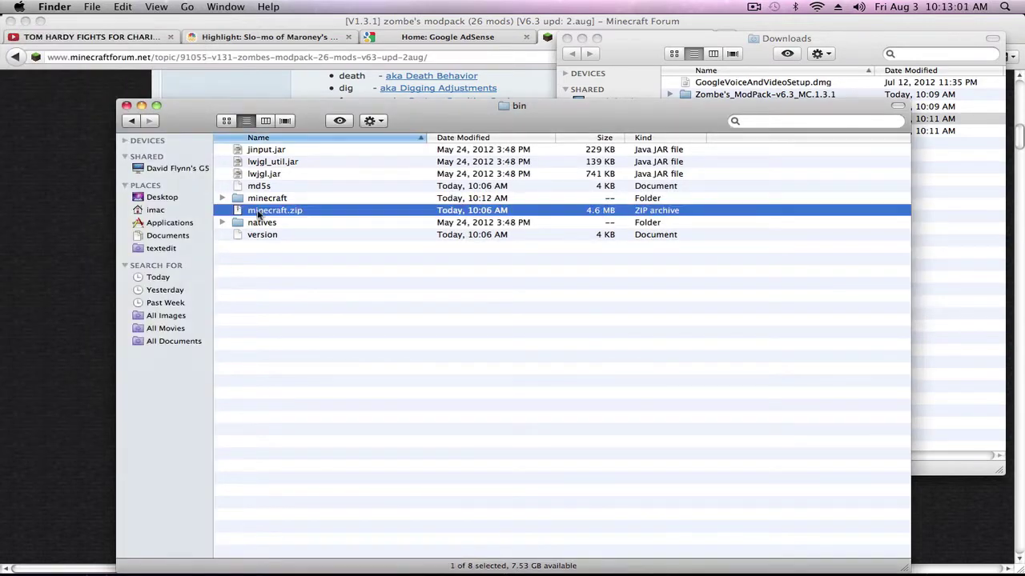
{"action": "double_click", "coordinate": [259, 211]}
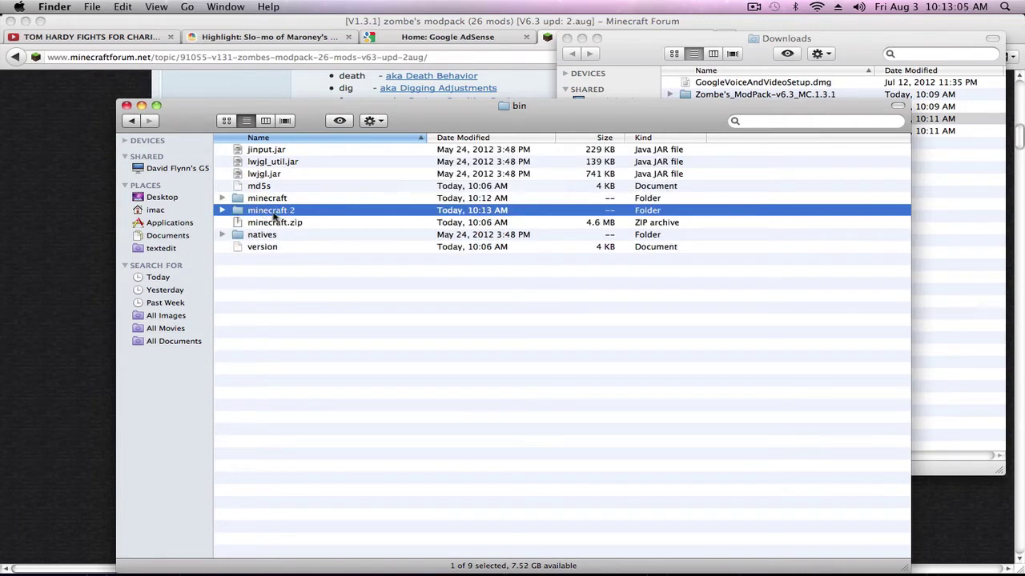
Move the extra minecraft 2 folder to the Trash.
{"action": "right_click", "coordinate": [273, 214]}
{"action": "left_click", "coordinate": [297, 234]}
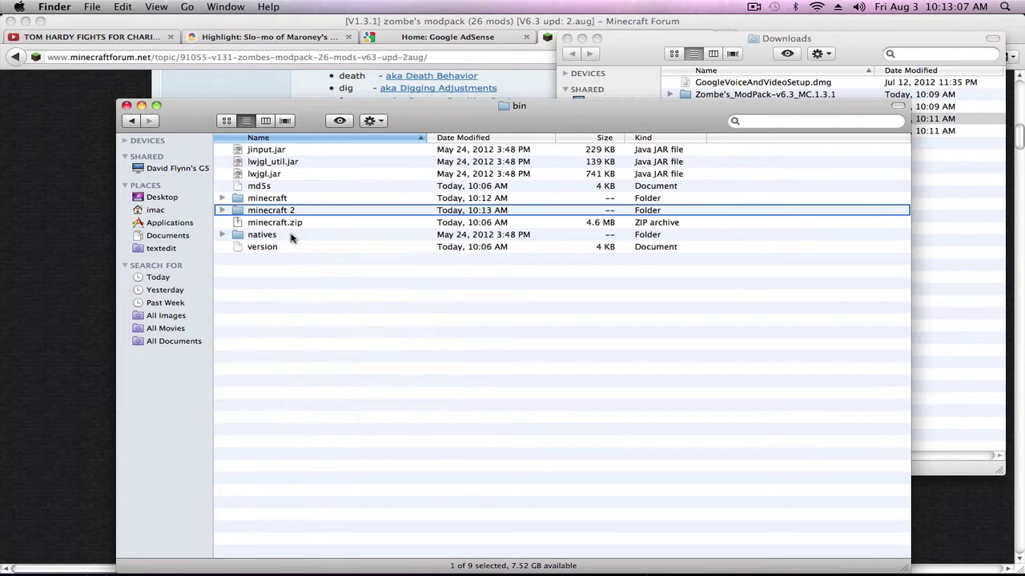
{"action": "left_click", "coordinate": [284, 211]}
{"action": "right_click", "coordinate": [284, 210]}
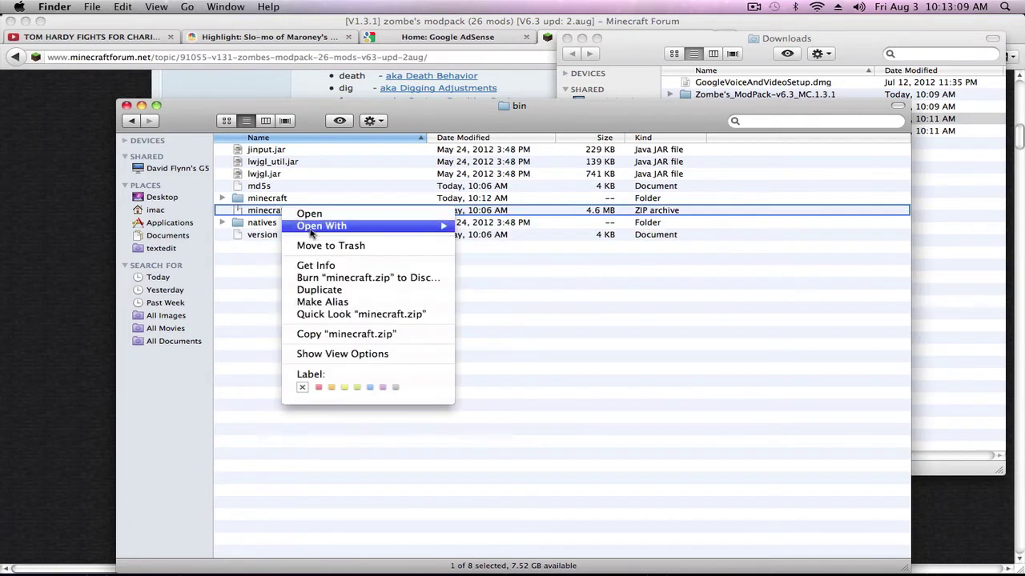
{"action": "left_click", "coordinate": [297, 215]}
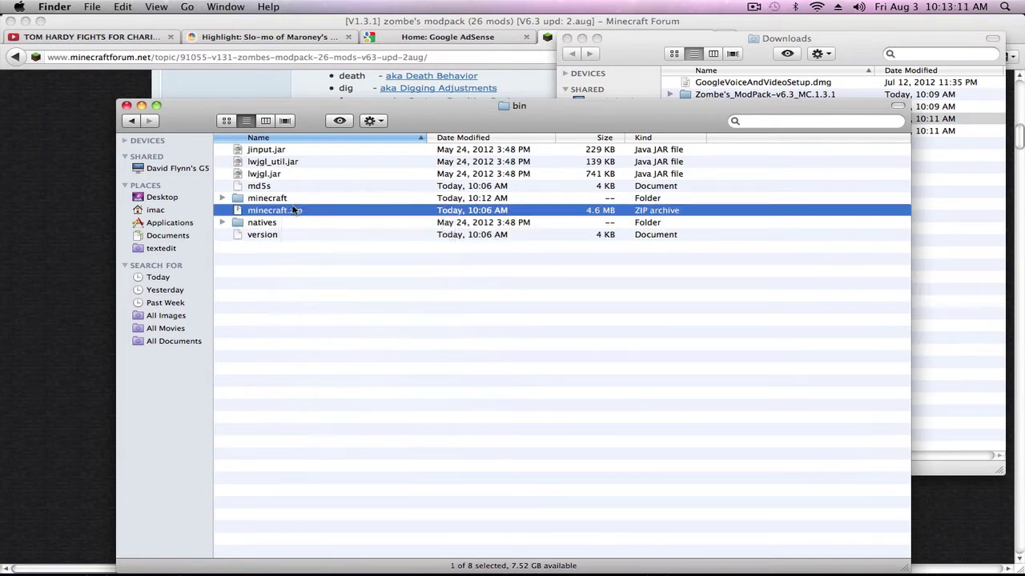
Rename the extracted minecraft folder to minecraft.jar via Get Info, adding the .jar extension.
{"action": "right_click", "coordinate": [290, 201]}
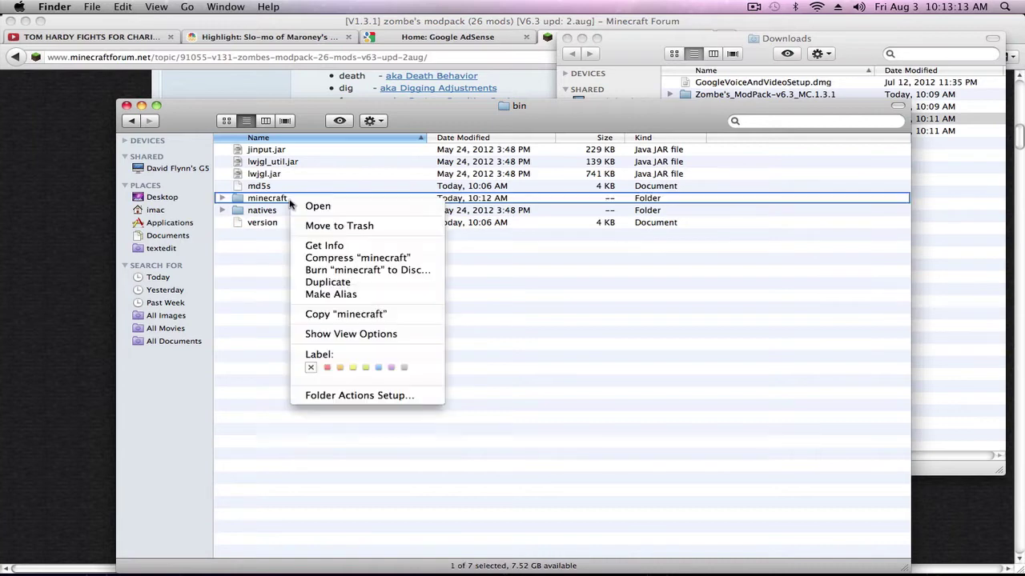
{"action": "left_click", "coordinate": [308, 251]}
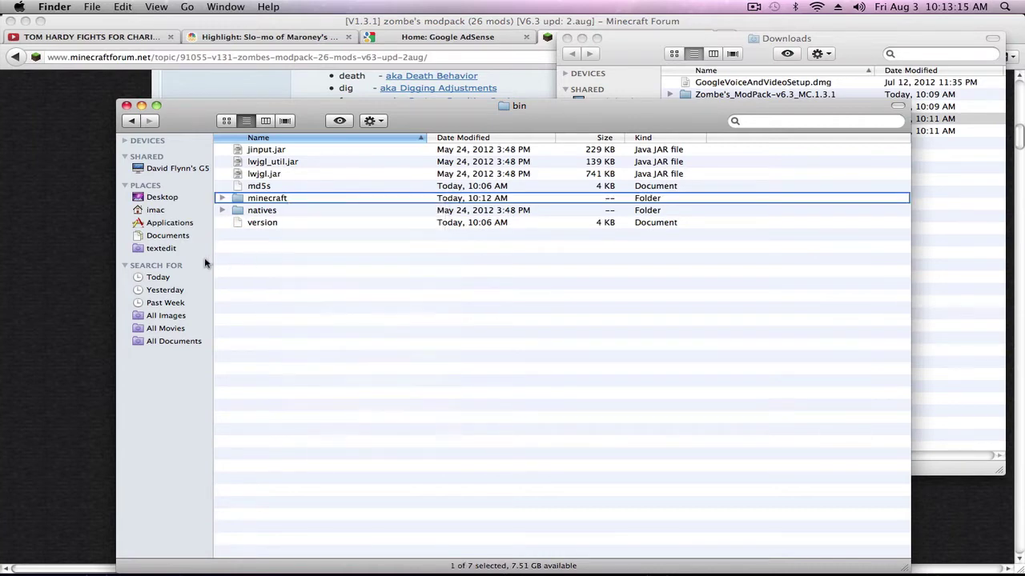
{"action": "left_click", "coordinate": [105, 293]}
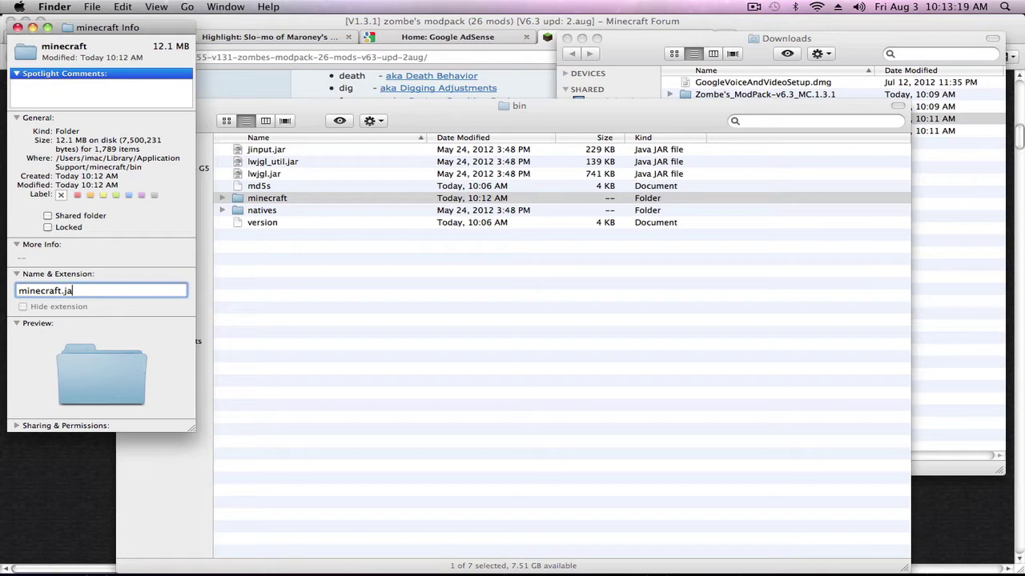
{"action": "key", "text": "Return"}
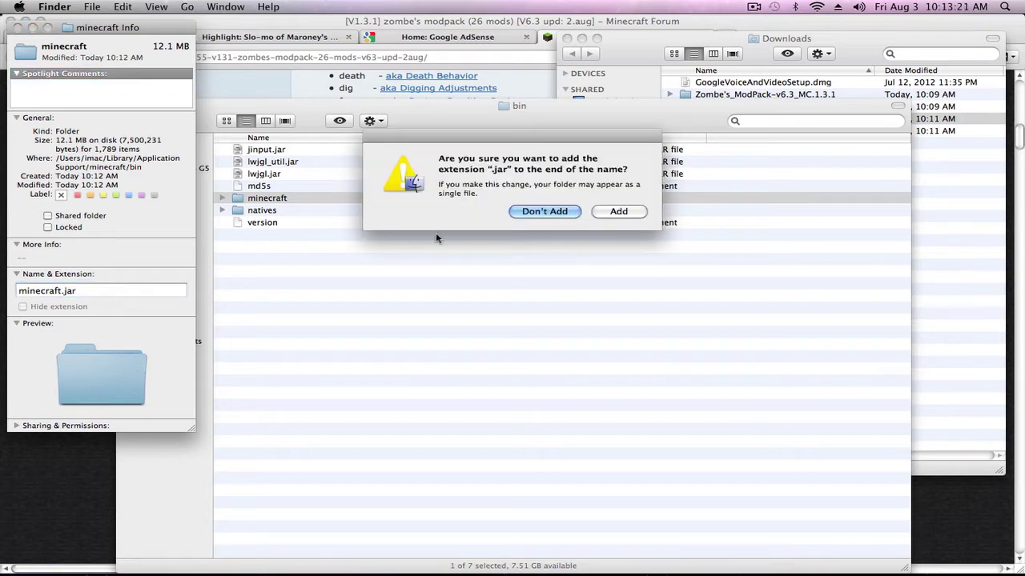
{"action": "left_click", "coordinate": [631, 215]}
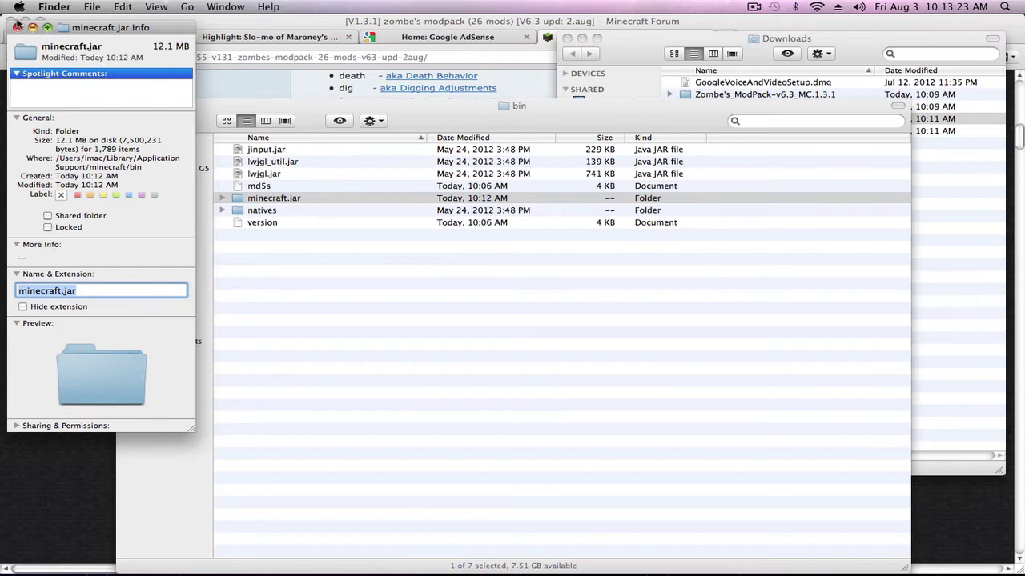
{"action": "left_click", "coordinate": [16, 28]}
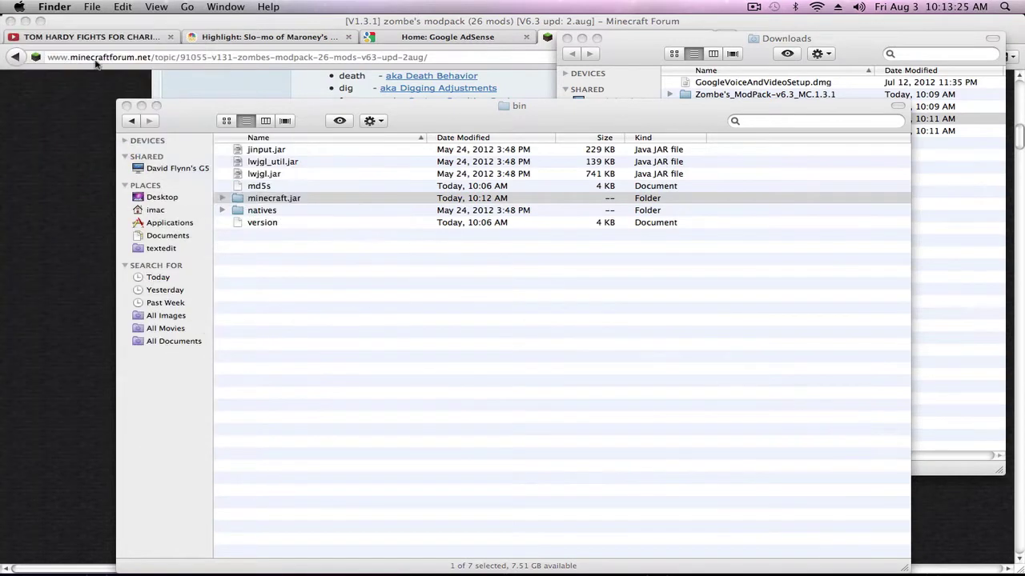
Open the minecraft.jar folder, sort it by kind, and trash its META-INF folder.
{"action": "double_click", "coordinate": [240, 200]}
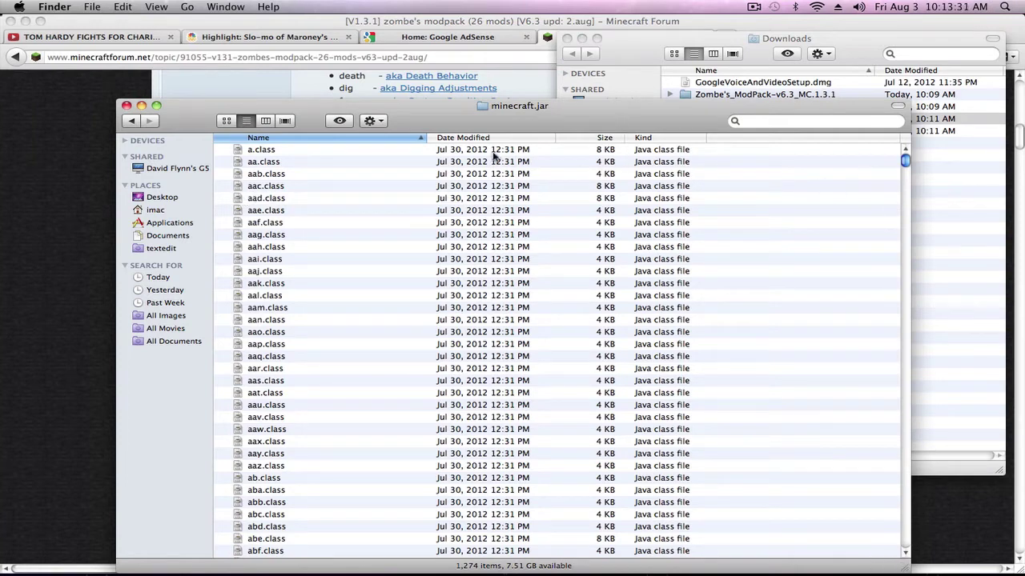
{"action": "left_click", "coordinate": [638, 141]}
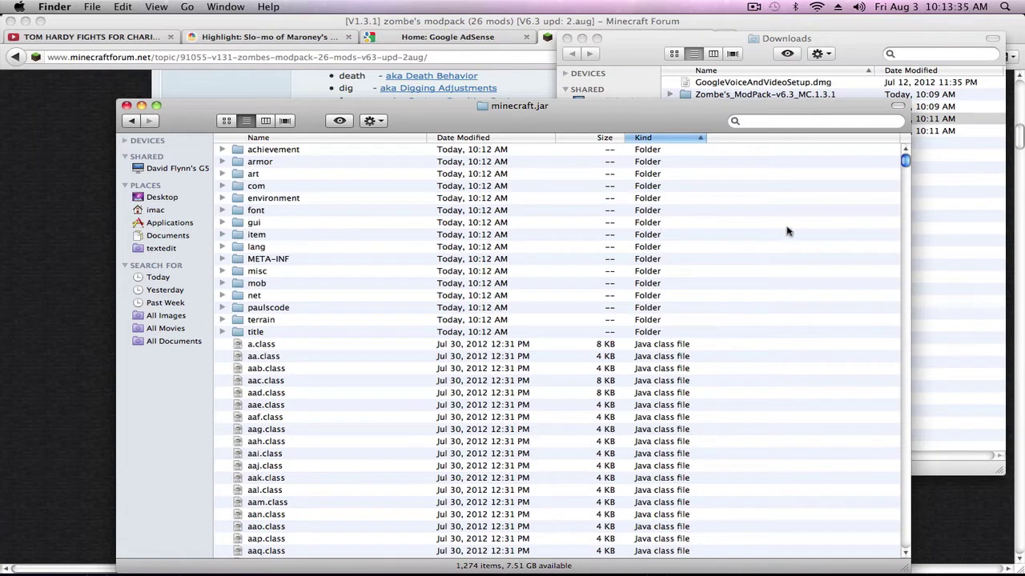
{"action": "left_click_drag", "start_coordinate": [905, 160], "coordinate": [895, 157]}
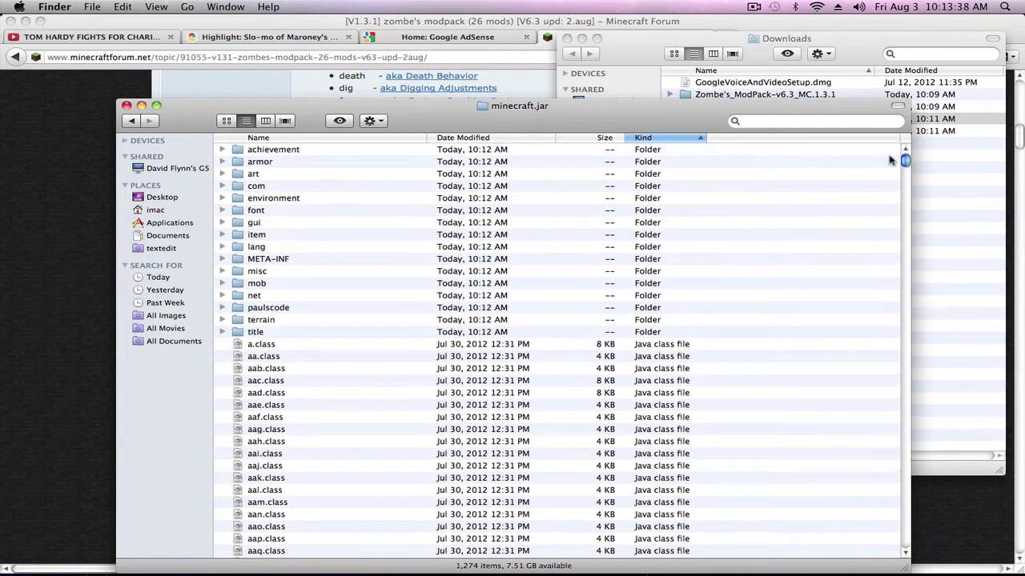
{"action": "right_click", "coordinate": [258, 261]}
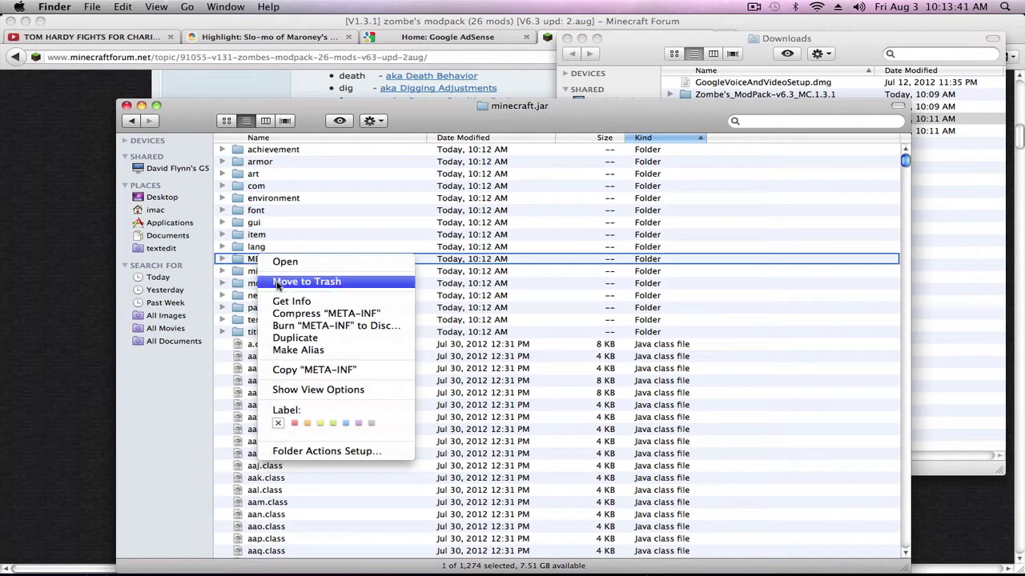
{"action": "left_click", "coordinate": [278, 287]}
Move the modpack's 26 class files into minecraft.jar, replacing duplicates, then return to bin.
{"action": "left_click", "coordinate": [641, 61]}
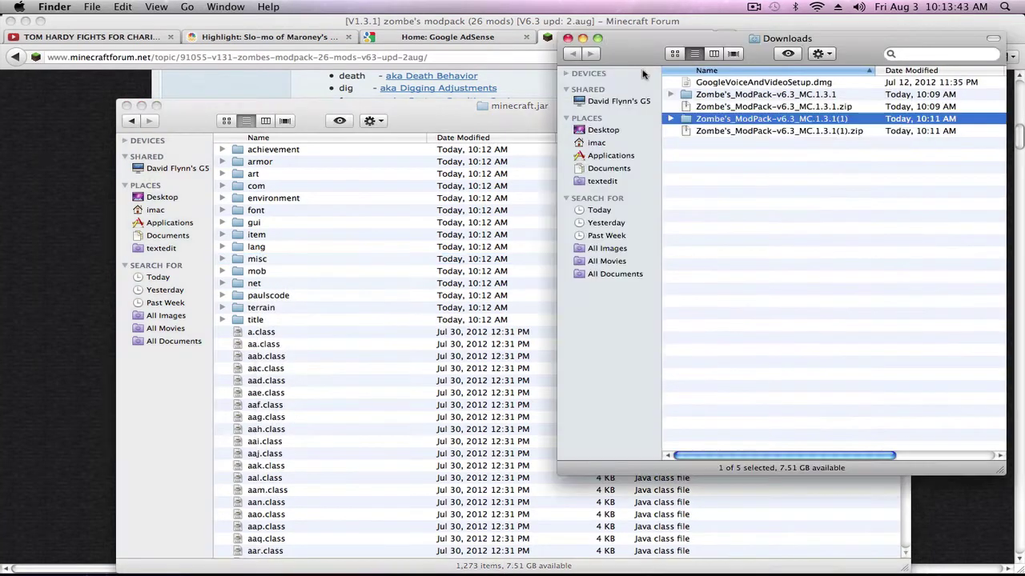
{"action": "double_click", "coordinate": [686, 96]}
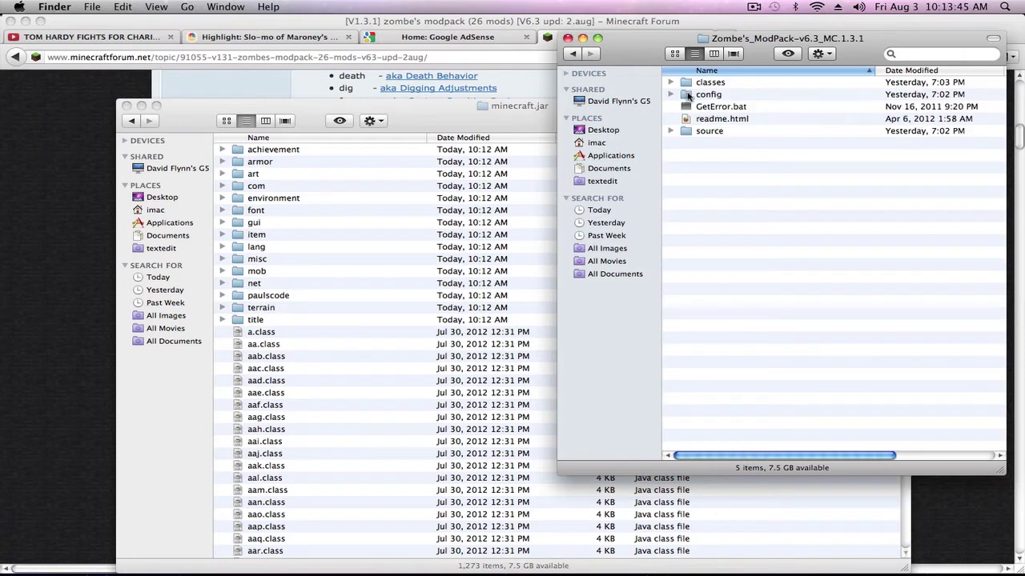
{"action": "double_click", "coordinate": [699, 83]}
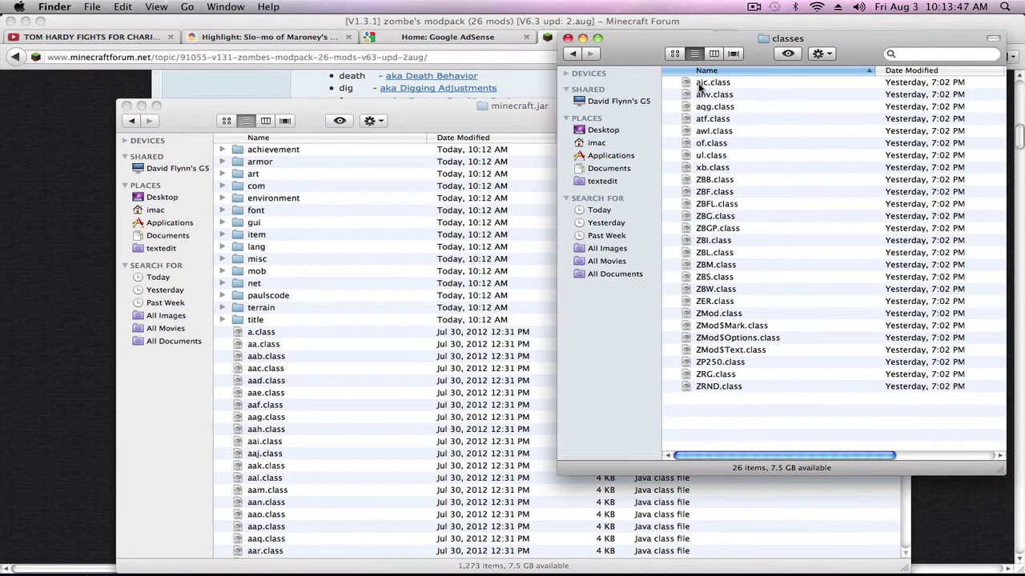
{"action": "left_click", "coordinate": [699, 84]}
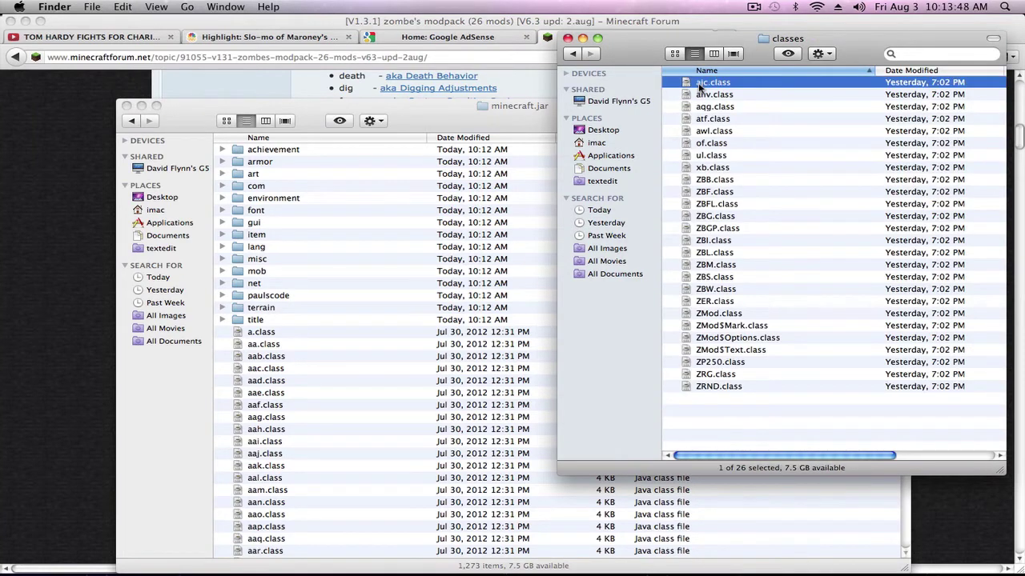
{"action": "left_click", "coordinate": [708, 387], "text": "shift"}
{"action": "left_click_drag", "start_coordinate": [672, 371], "coordinate": [248, 404]}
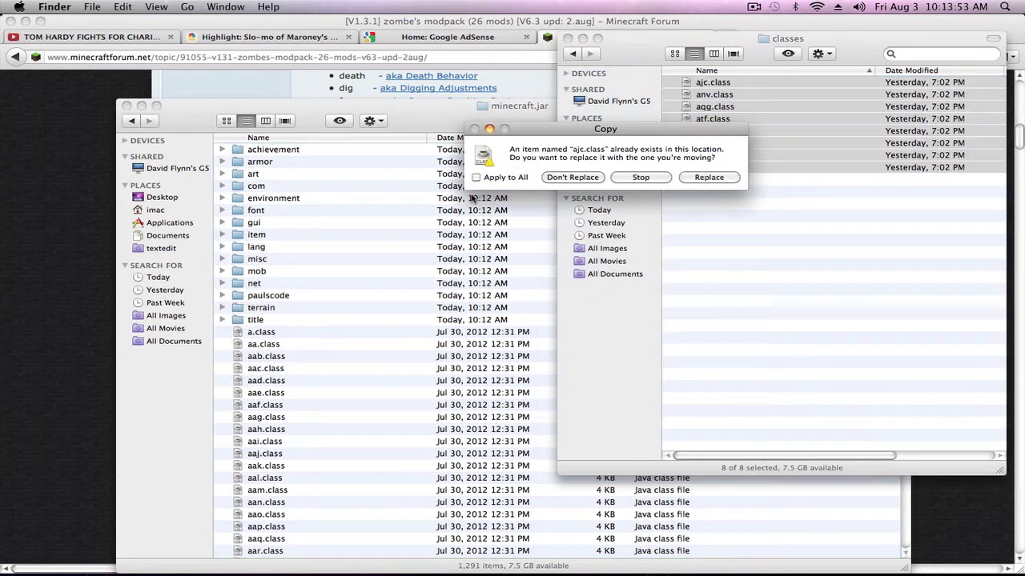
{"action": "left_click", "coordinate": [709, 178]}
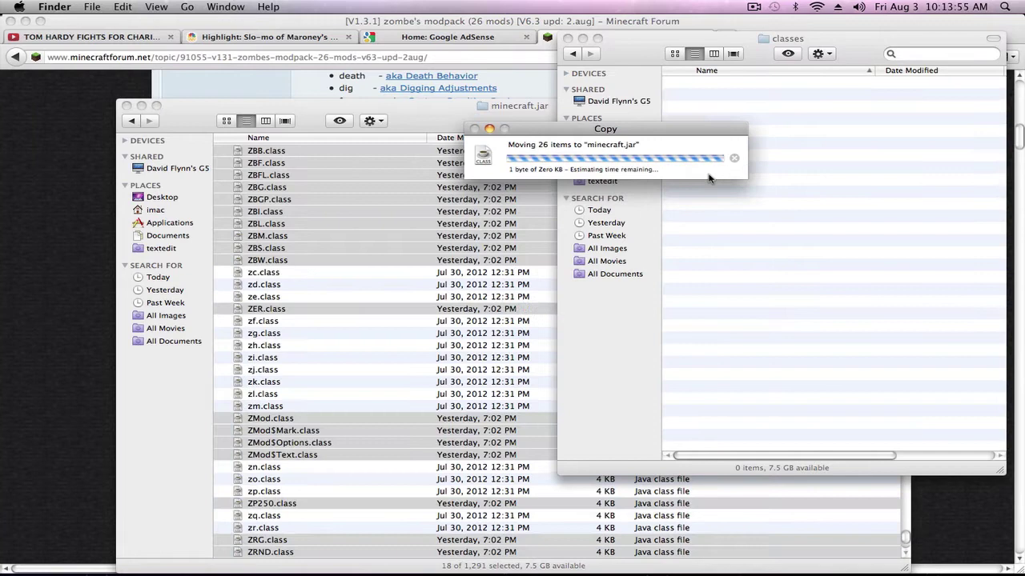
{"action": "left_click", "coordinate": [573, 53]}
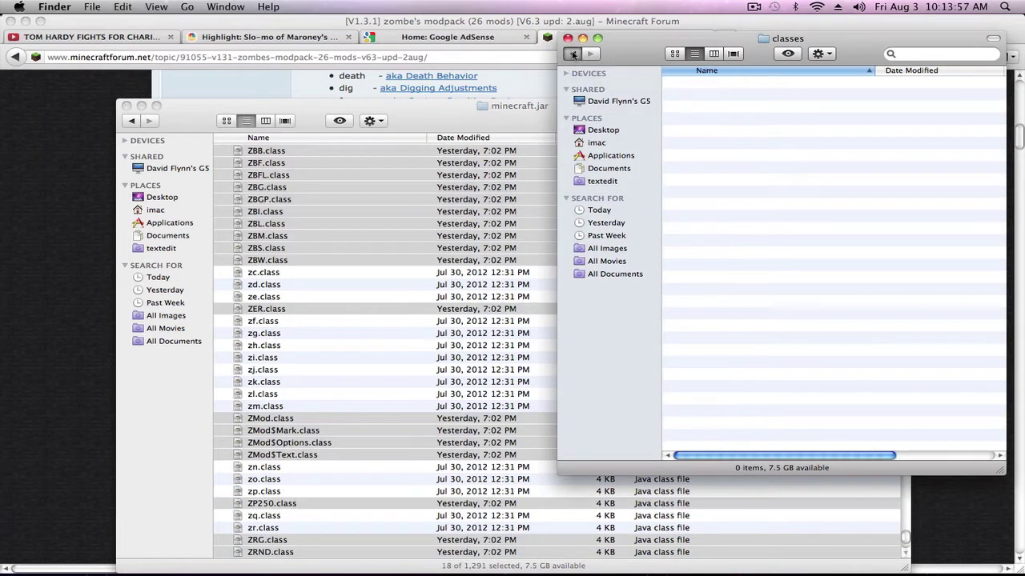
{"action": "left_click", "coordinate": [181, 131]}
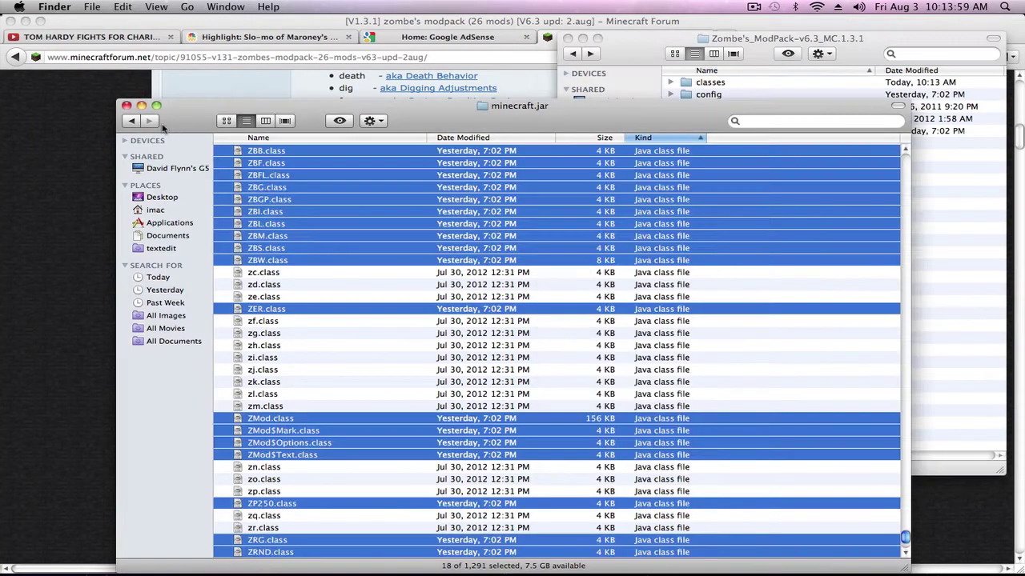
{"action": "left_click", "coordinate": [132, 121]}
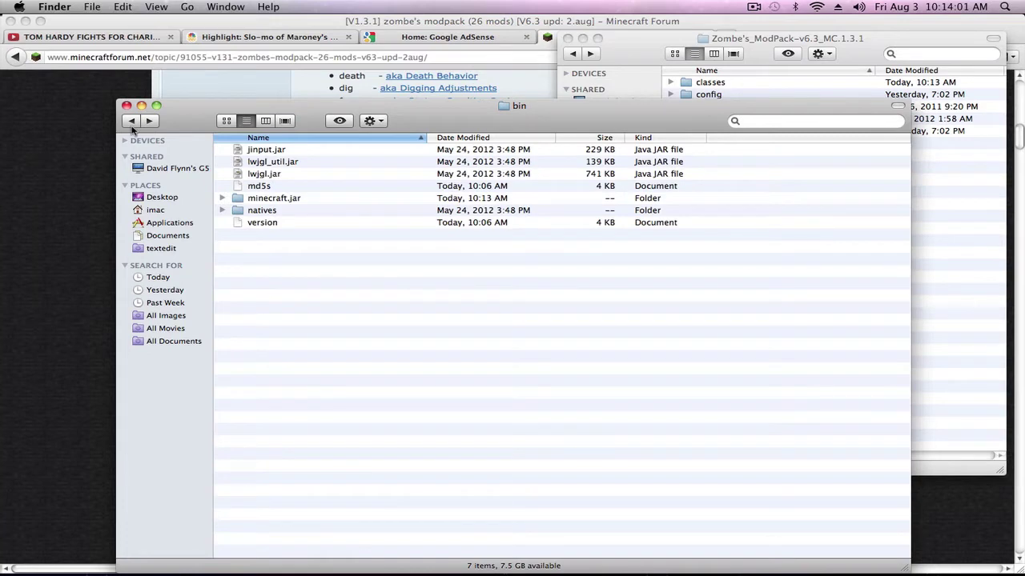
Drag the ModPack config folder's 15 files, including config.txt and recipes.txt, into minecraft/mods/zombe.
{"action": "left_click", "coordinate": [132, 123]}
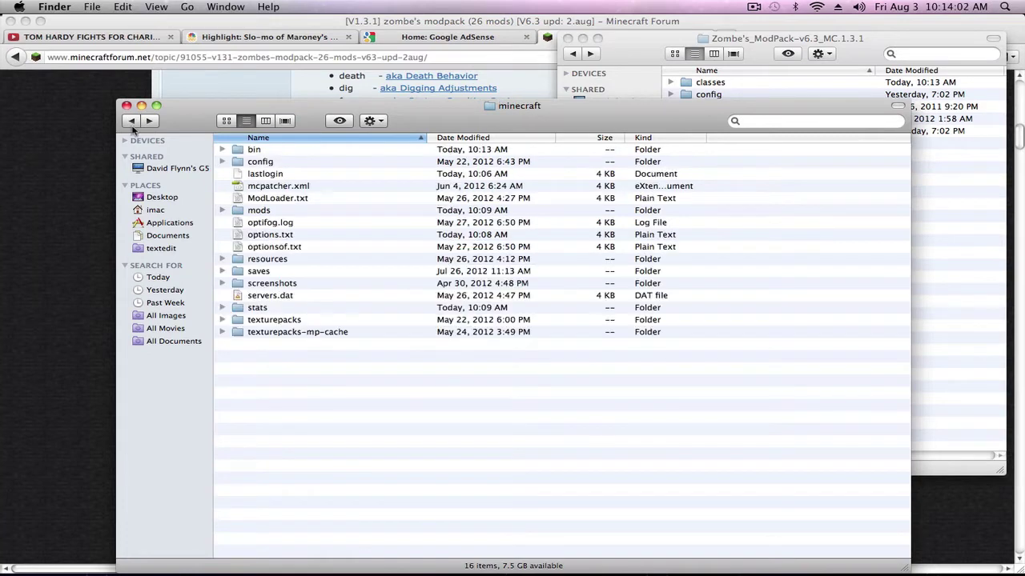
{"action": "double_click", "coordinate": [267, 213]}
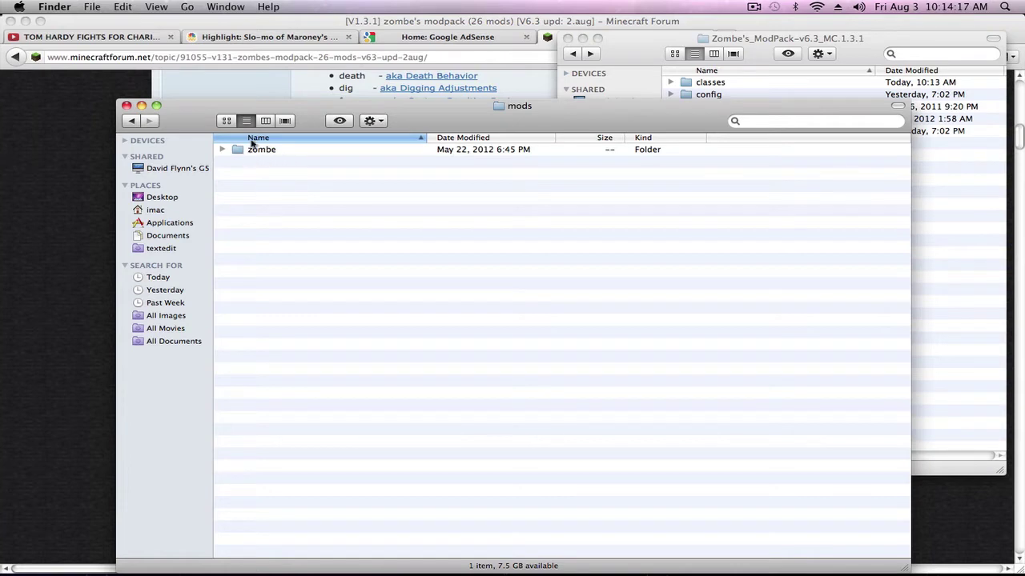
{"action": "double_click", "coordinate": [235, 153]}
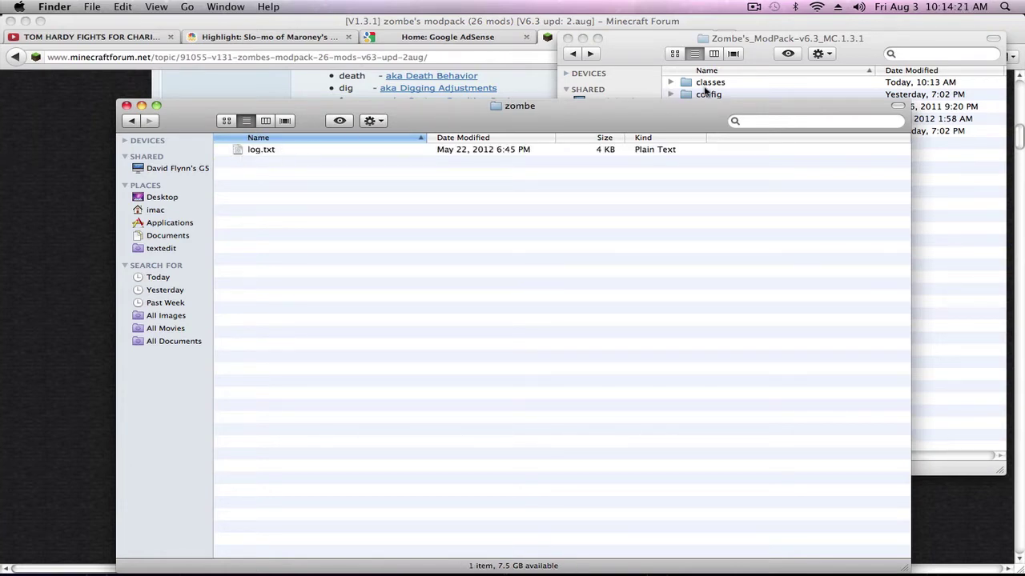
{"action": "left_click", "coordinate": [634, 55]}
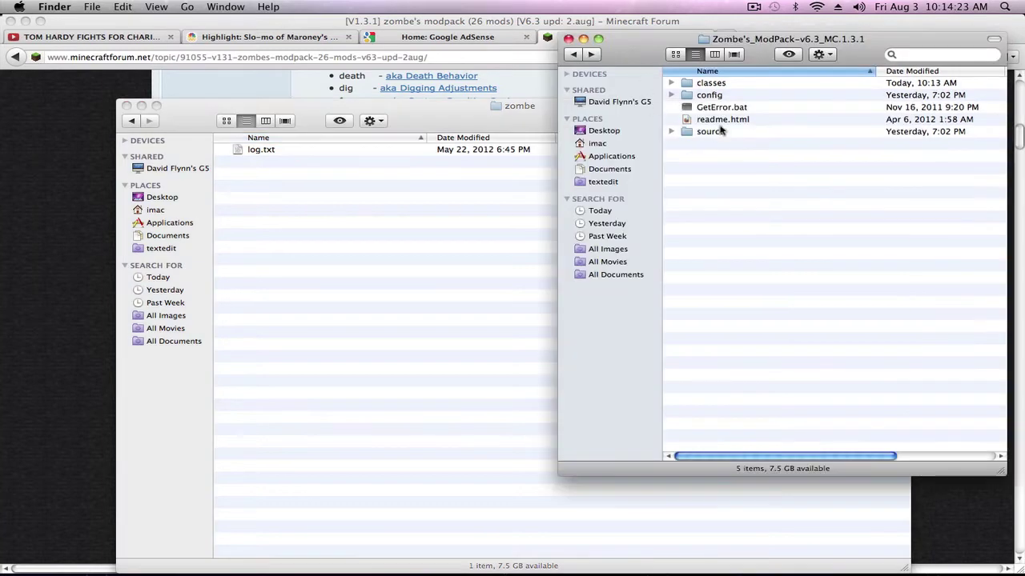
{"action": "double_click", "coordinate": [709, 95]}
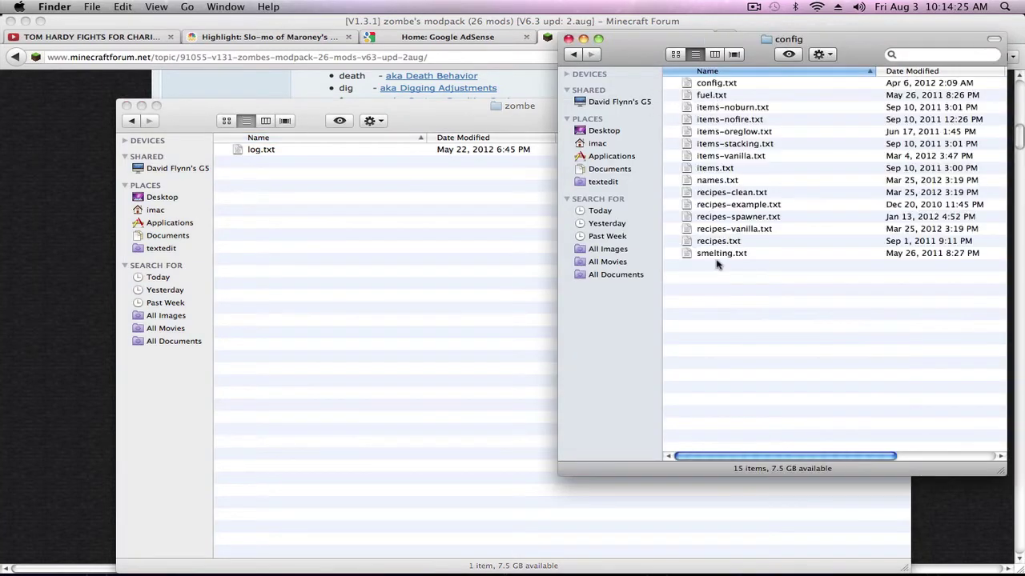
{"action": "key", "text": "super+a"}
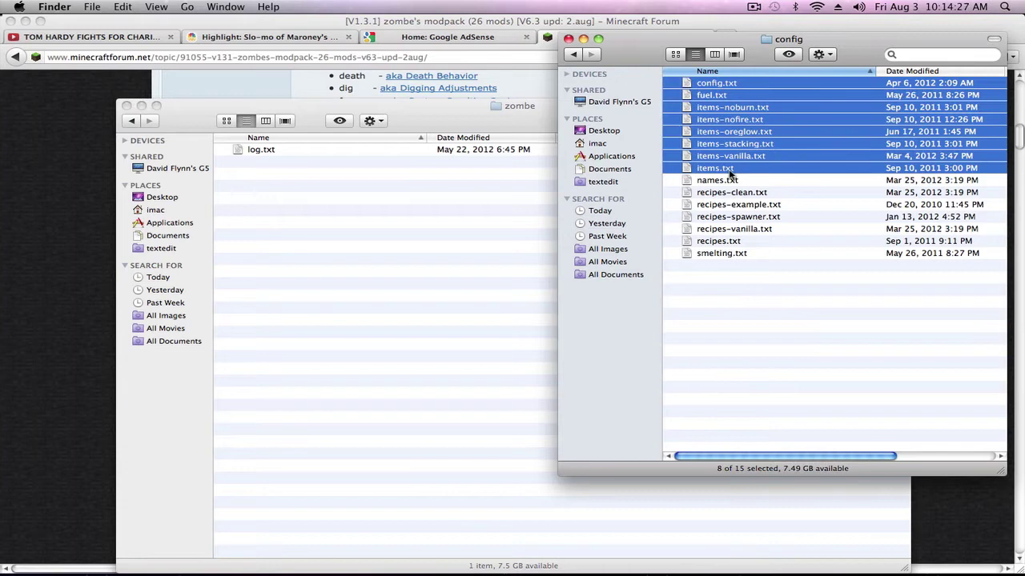
{"action": "left_click_drag", "start_coordinate": [693, 205], "coordinate": [387, 272]}
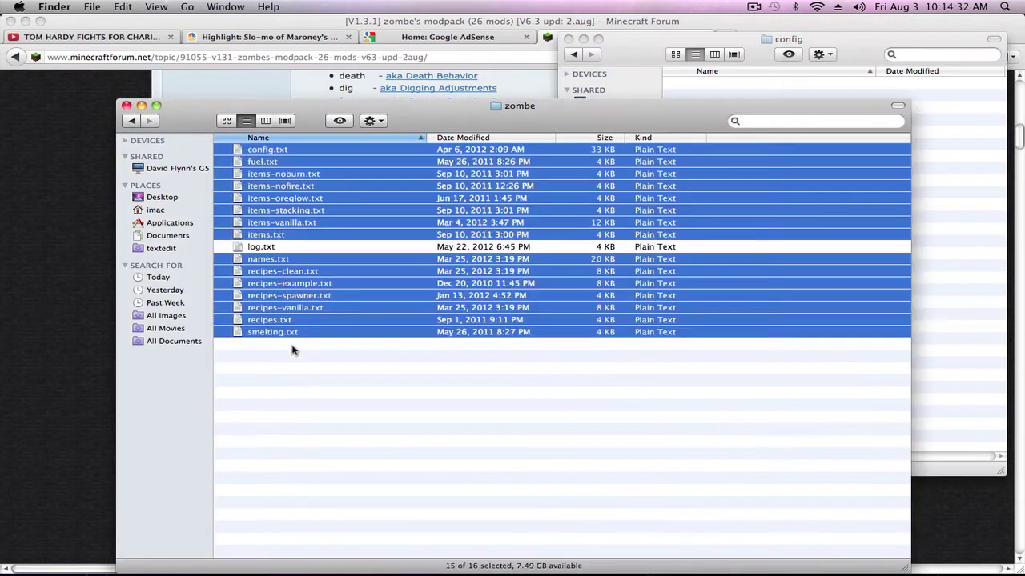
{"action": "left_click", "coordinate": [300, 368]}
{"action": "left_click", "coordinate": [345, 414]}
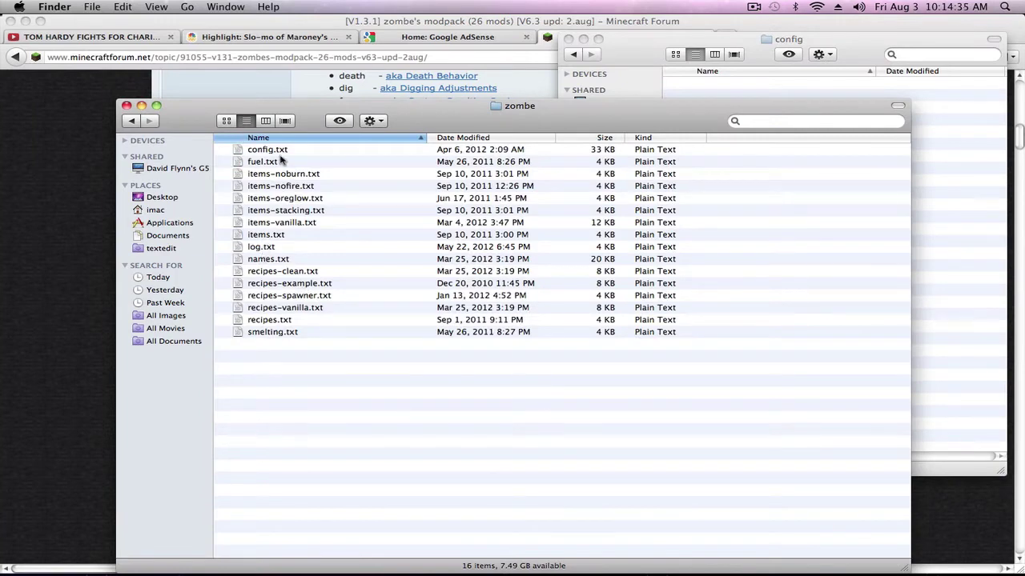
Open config.txt in TextEdit, enlarge the window, and scroll to the fly mod's #modFlyEnabled setting.
{"action": "right_click", "coordinate": [274, 152]}
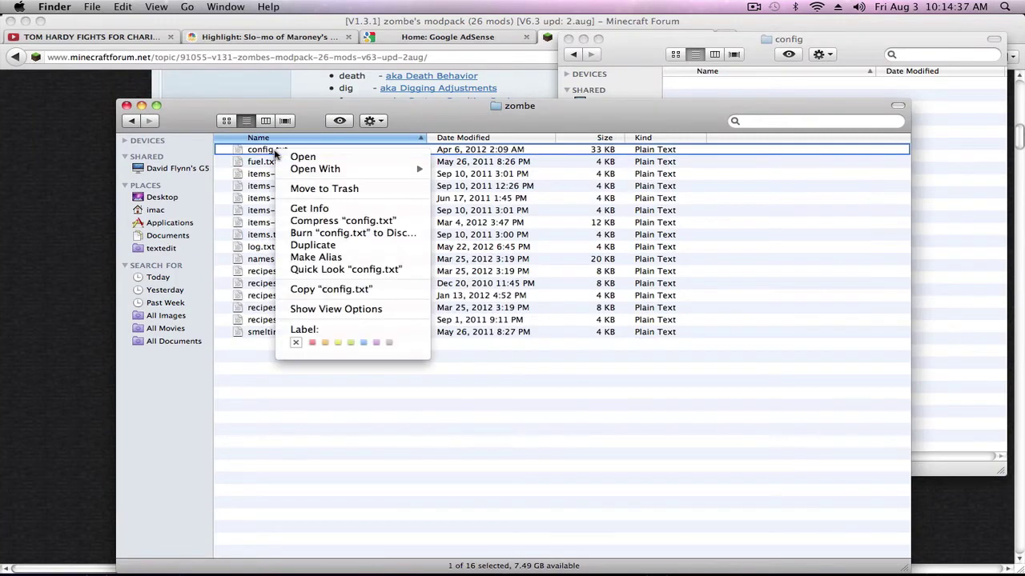
{"action": "left_click", "coordinate": [301, 157]}
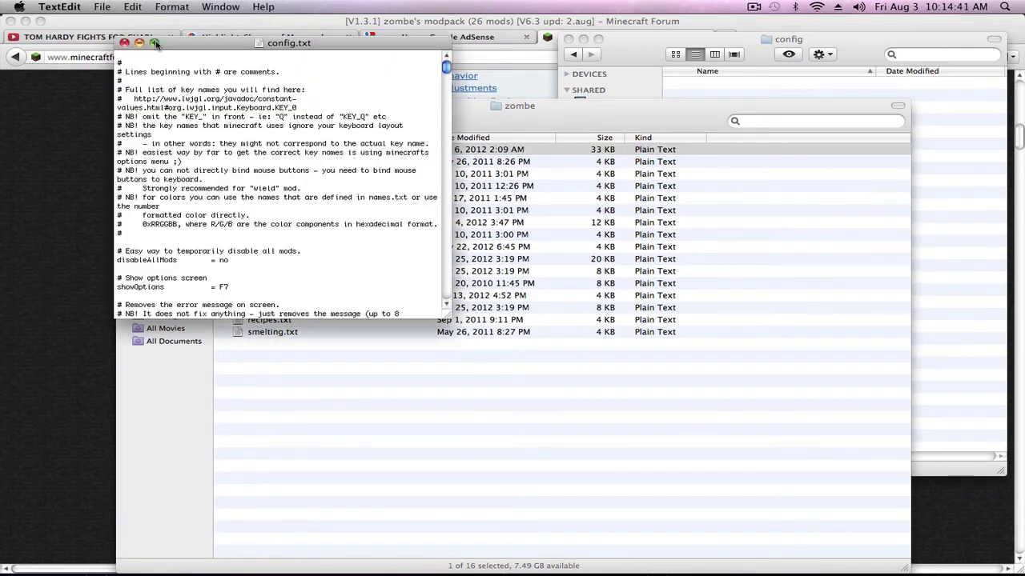
{"action": "left_click", "coordinate": [155, 42]}
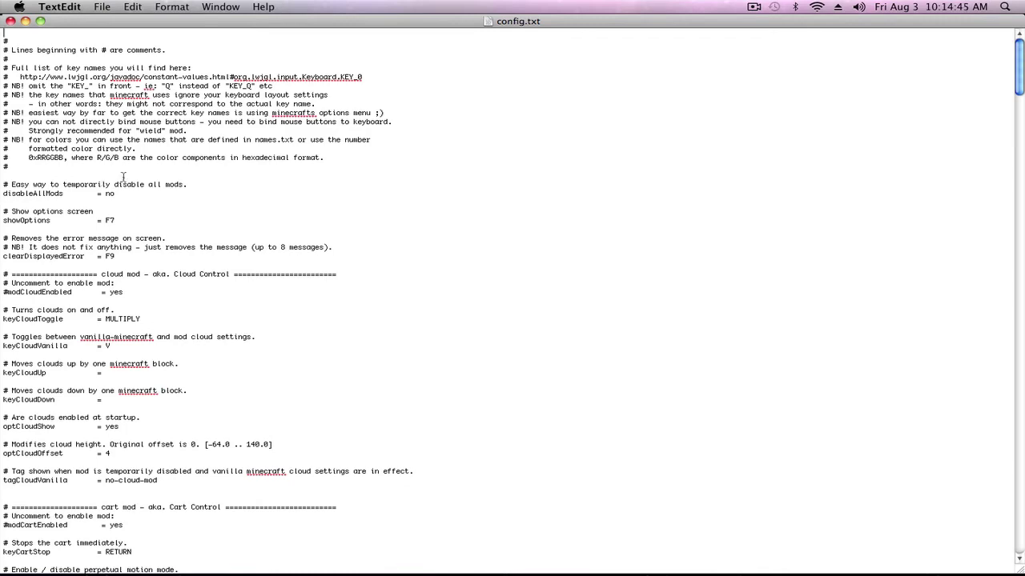
{"action": "scroll", "coordinate": [197, 236], "scroll_direction": "down", "scroll_amount": 10}
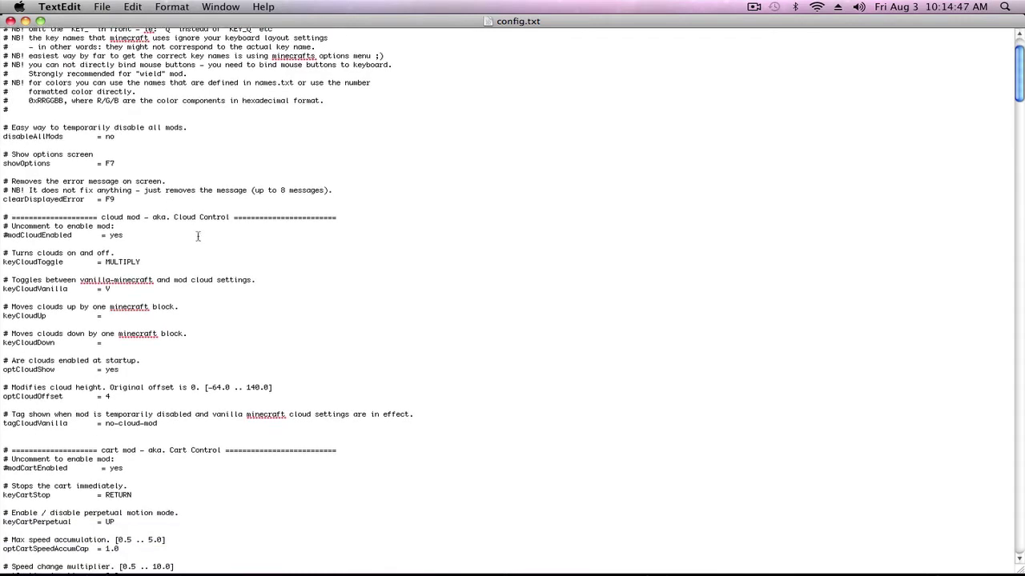
{"action": "scroll", "coordinate": [222, 254], "scroll_direction": "down", "scroll_amount": 11}
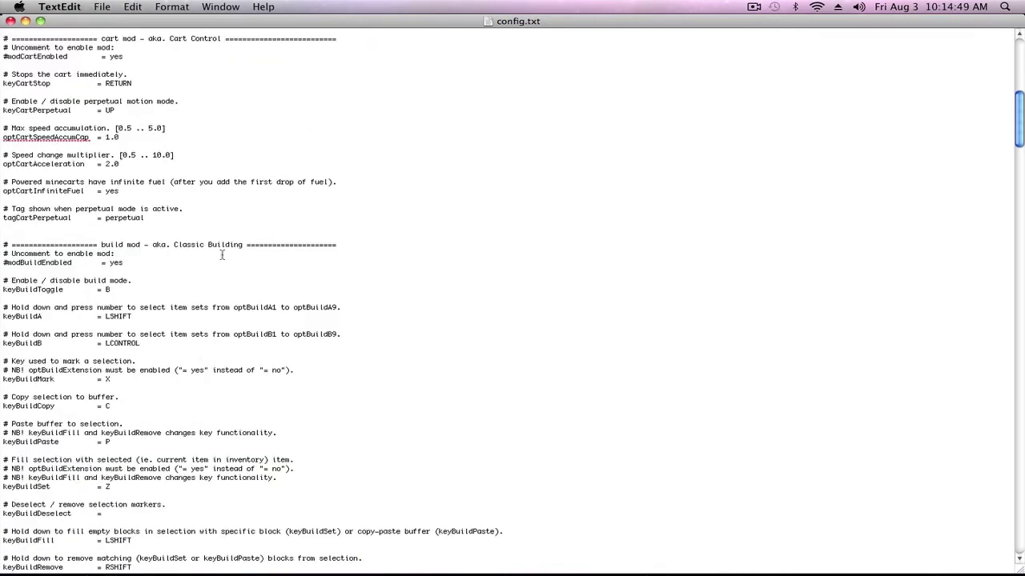
{"action": "scroll", "coordinate": [222, 255], "scroll_direction": "down", "scroll_amount": 11}
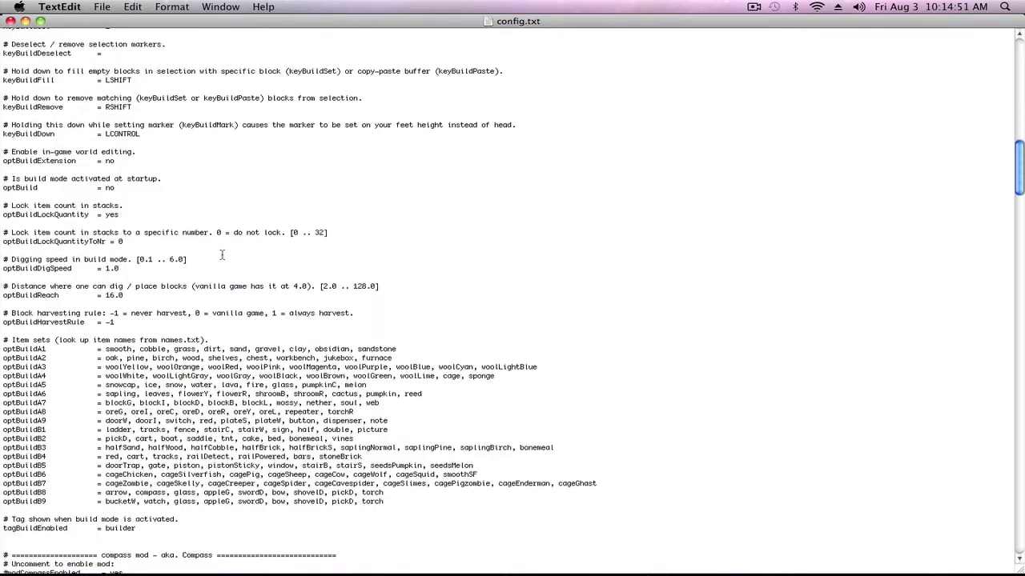
{"action": "scroll", "coordinate": [223, 254], "scroll_direction": "down", "scroll_amount": 5}
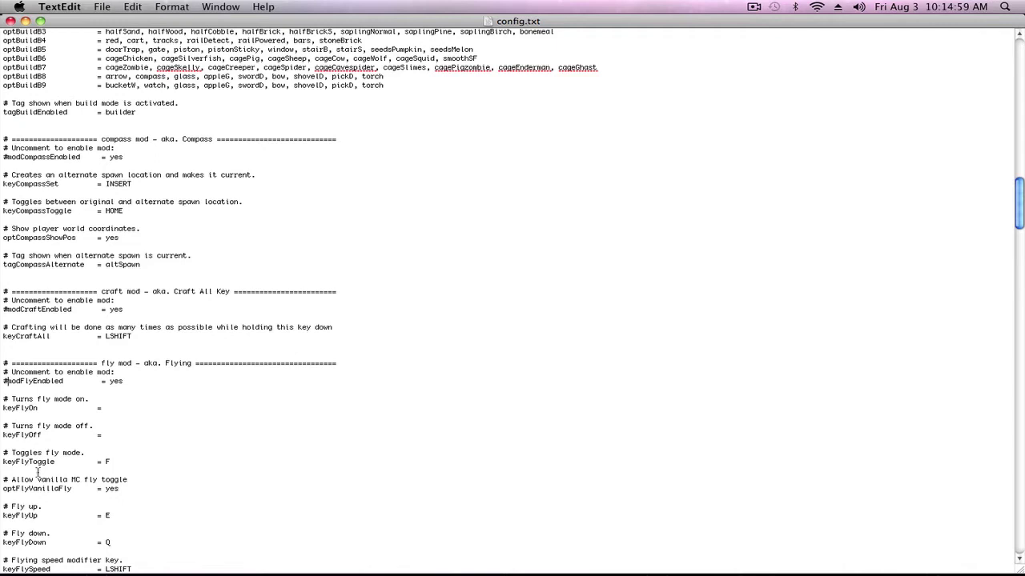
Uncomment the modFlyEnabled line in config.txt to enable flying.
{"action": "key", "text": "BackSpace"}
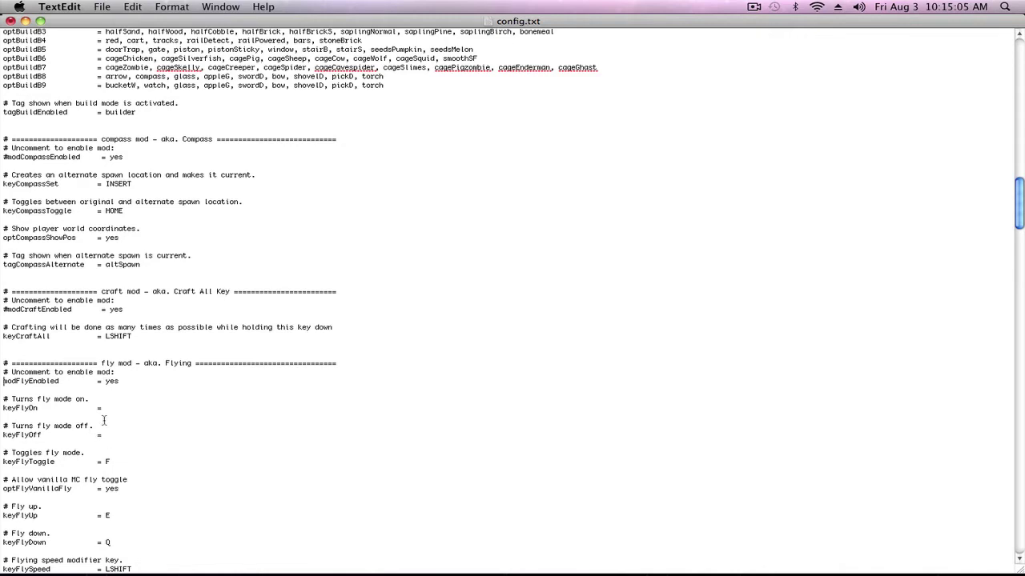
{"action": "scroll", "coordinate": [120, 429], "scroll_direction": "down", "scroll_amount": 1}
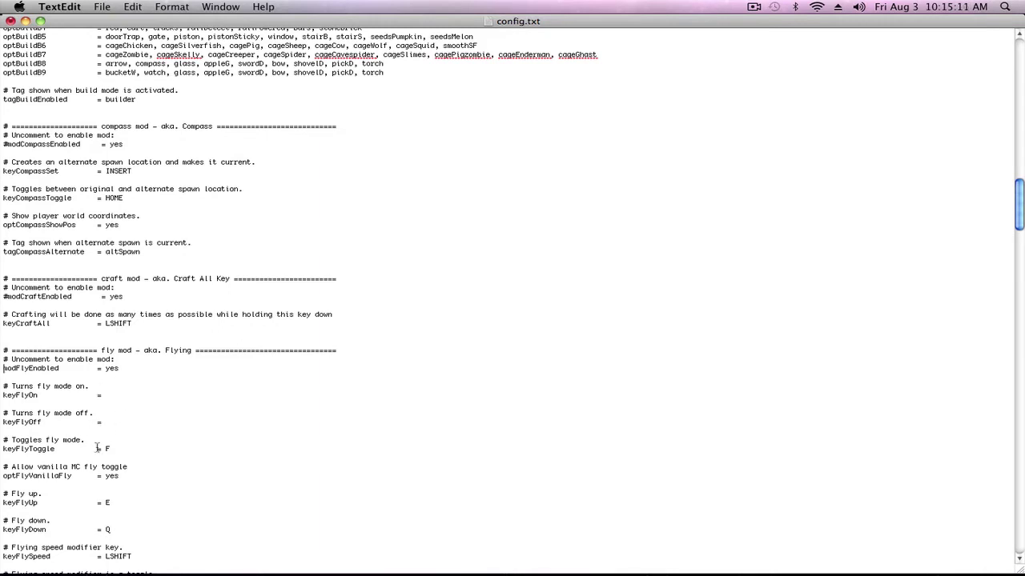
{"action": "scroll", "coordinate": [100, 474], "scroll_direction": "down", "scroll_amount": 2}
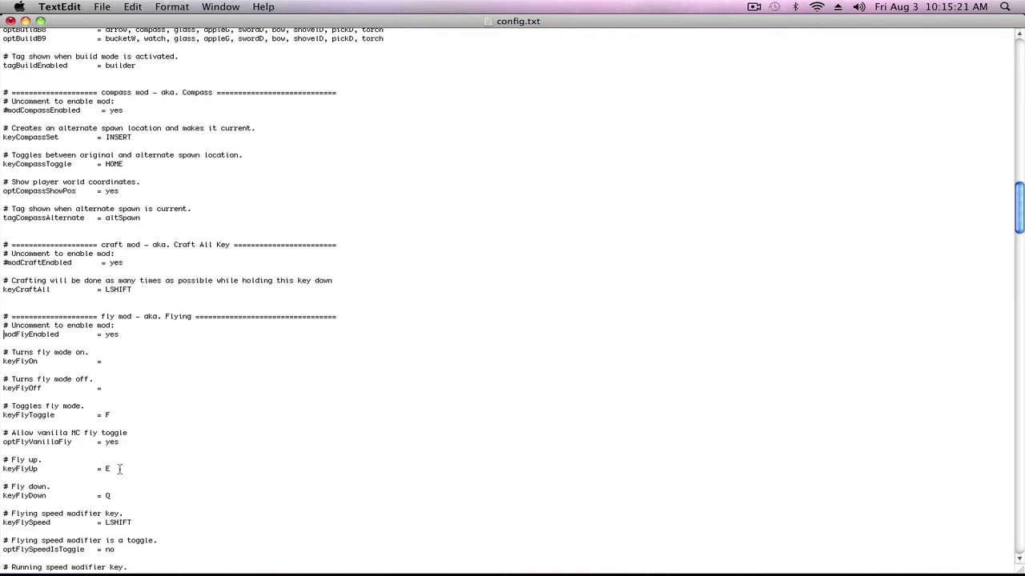
{"action": "scroll", "coordinate": [119, 470], "scroll_direction": "down", "scroll_amount": 3}
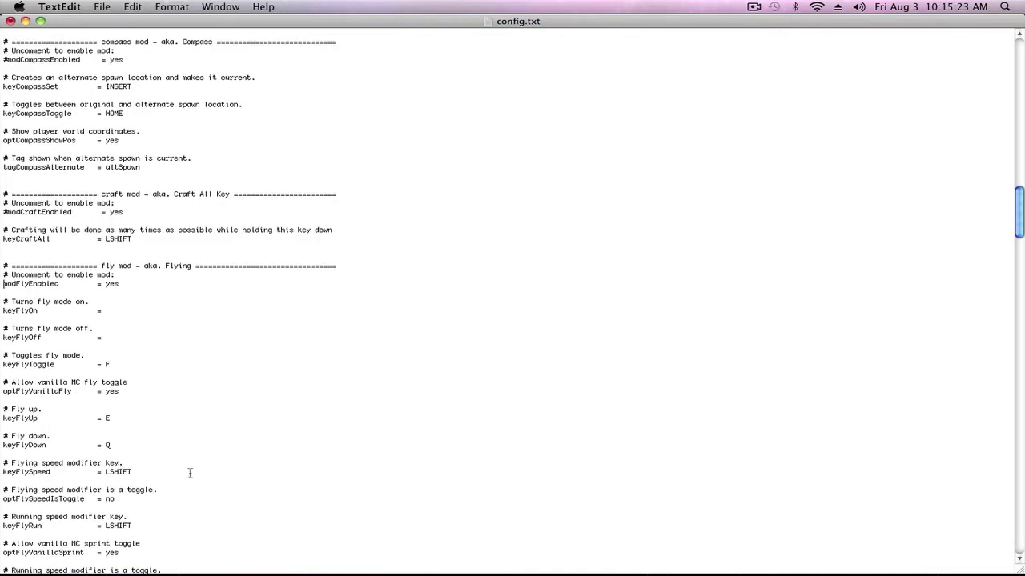
{"action": "scroll", "coordinate": [190, 473], "scroll_direction": "down", "scroll_amount": 2}
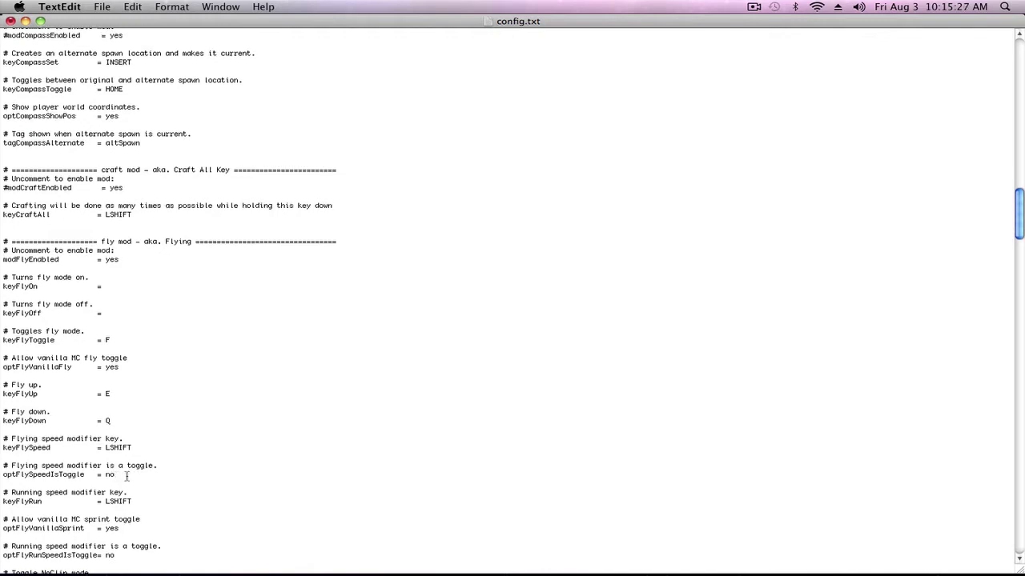
{"action": "scroll", "coordinate": [128, 476], "scroll_direction": "down", "scroll_amount": 1}
Change the running speed multiplier optFlyRunSpeedMul from 1.5 to 2.5.
{"action": "scroll", "coordinate": [131, 476], "scroll_direction": "down", "scroll_amount": 5}
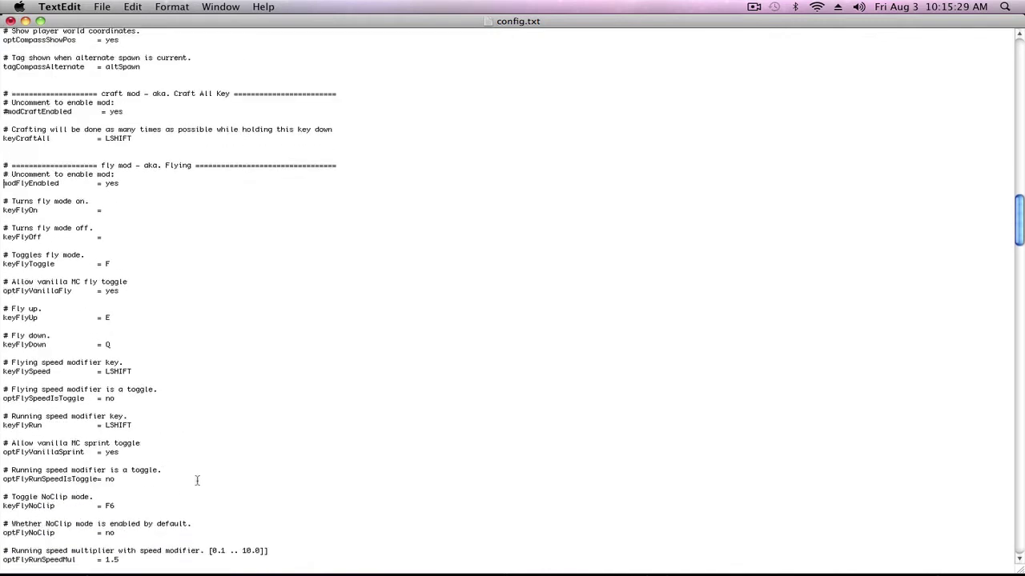
{"action": "scroll", "coordinate": [148, 503], "scroll_direction": "down", "scroll_amount": 5}
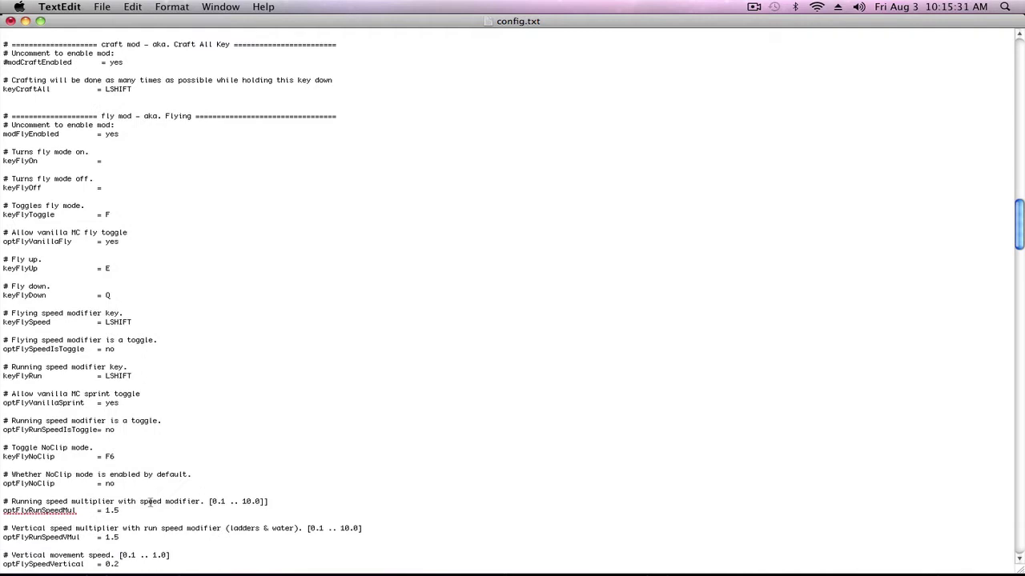
{"action": "scroll", "coordinate": [136, 500], "scroll_direction": "down", "scroll_amount": 1}
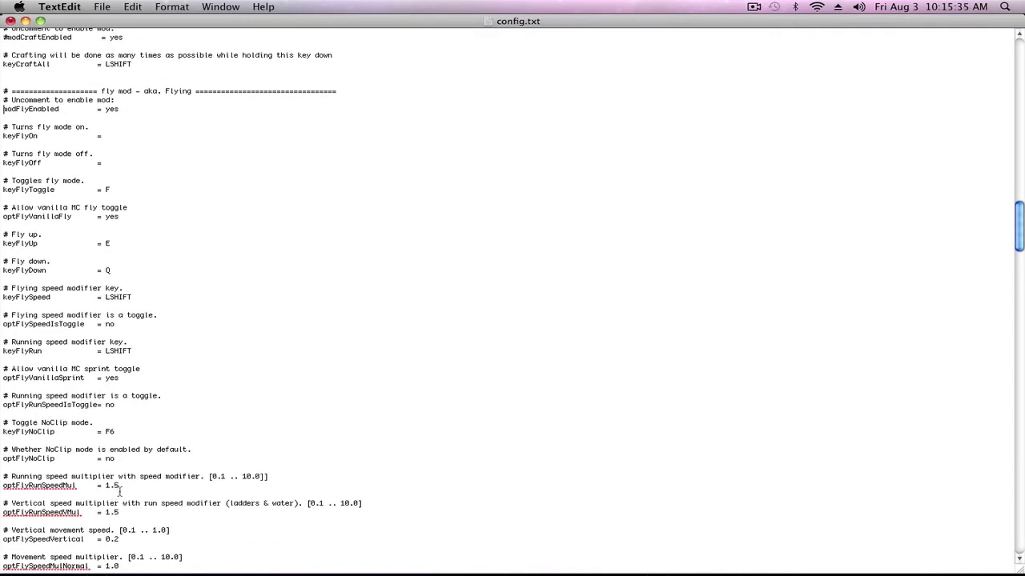
{"action": "scroll", "coordinate": [125, 516], "scroll_direction": "down", "scroll_amount": 2}
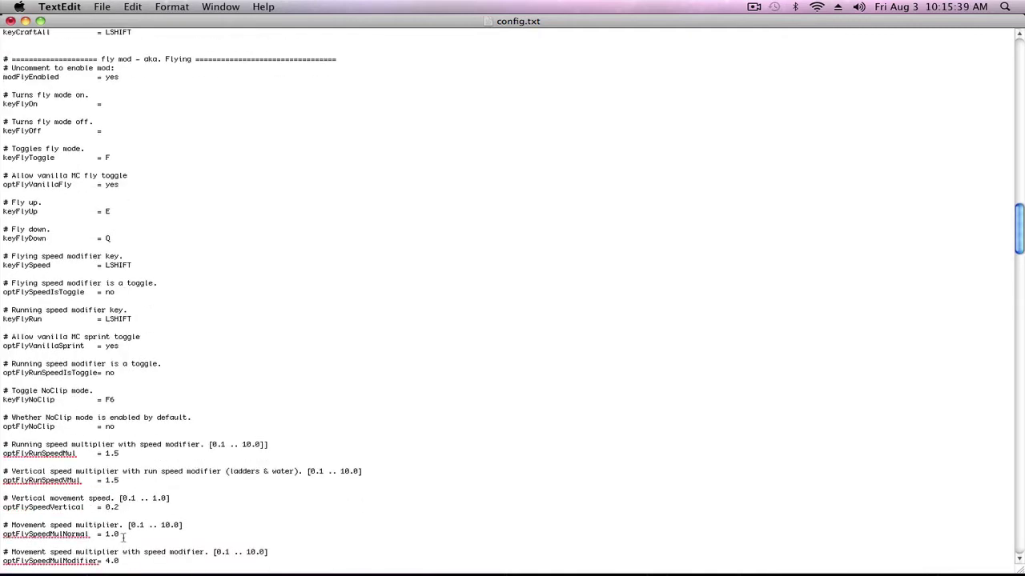
{"action": "scroll", "coordinate": [124, 538], "scroll_direction": "down", "scroll_amount": 1}
{"action": "scroll", "coordinate": [113, 535], "scroll_direction": "down", "scroll_amount": 3}
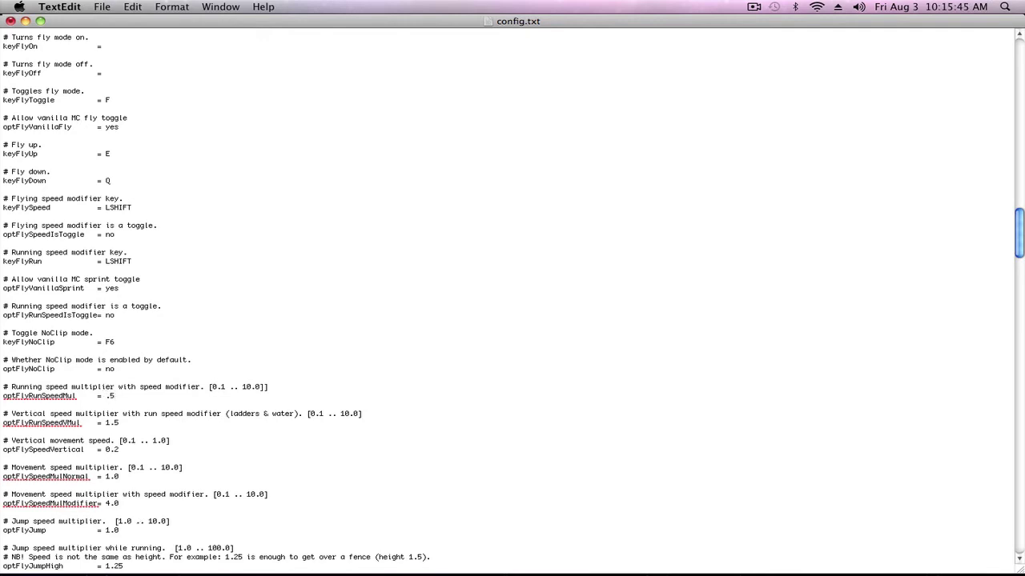
{"action": "type", "text": "2"}
{"action": "scroll", "coordinate": [106, 456], "scroll_direction": "down", "scroll_amount": 3}
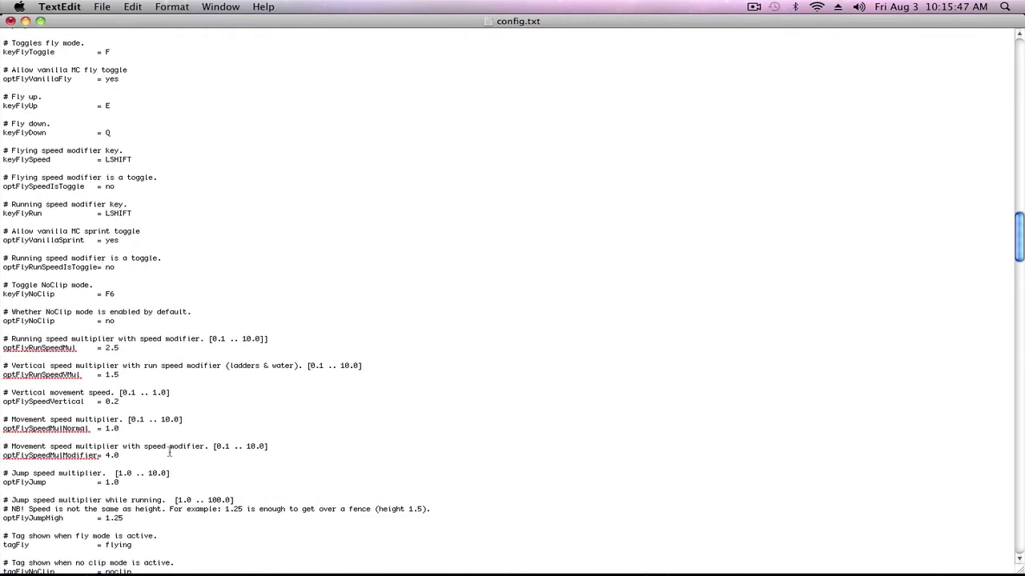
{"action": "scroll", "coordinate": [169, 453], "scroll_direction": "down", "scroll_amount": 3}
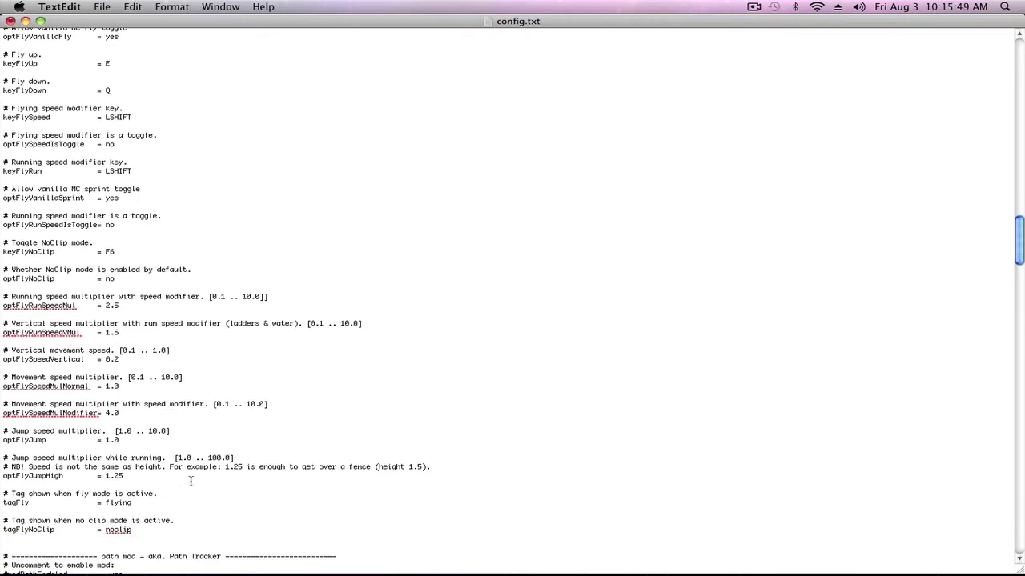
{"action": "scroll", "coordinate": [208, 490], "scroll_direction": "down", "scroll_amount": 5}
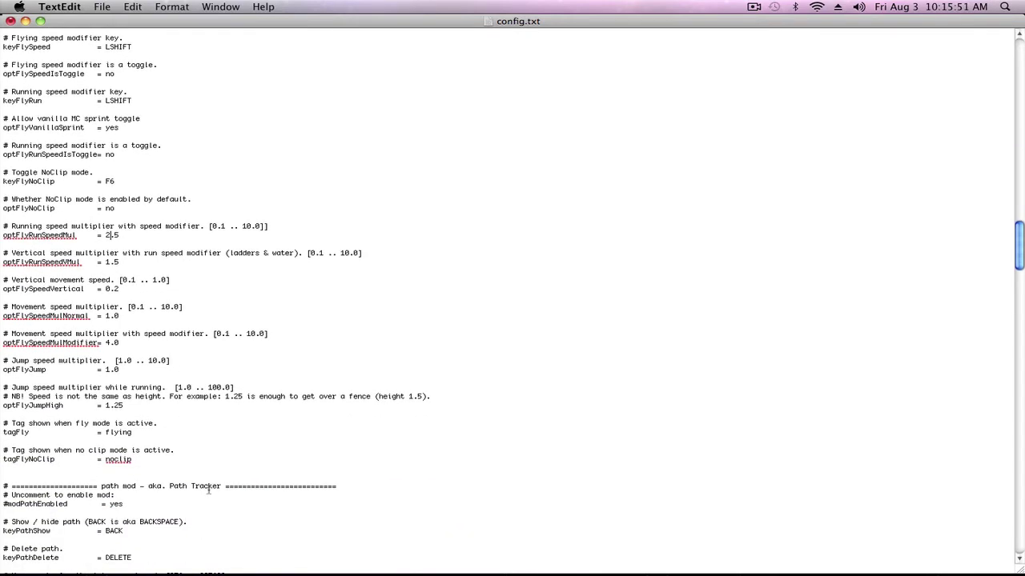
{"action": "scroll", "coordinate": [255, 451], "scroll_direction": "up", "scroll_amount": 20}
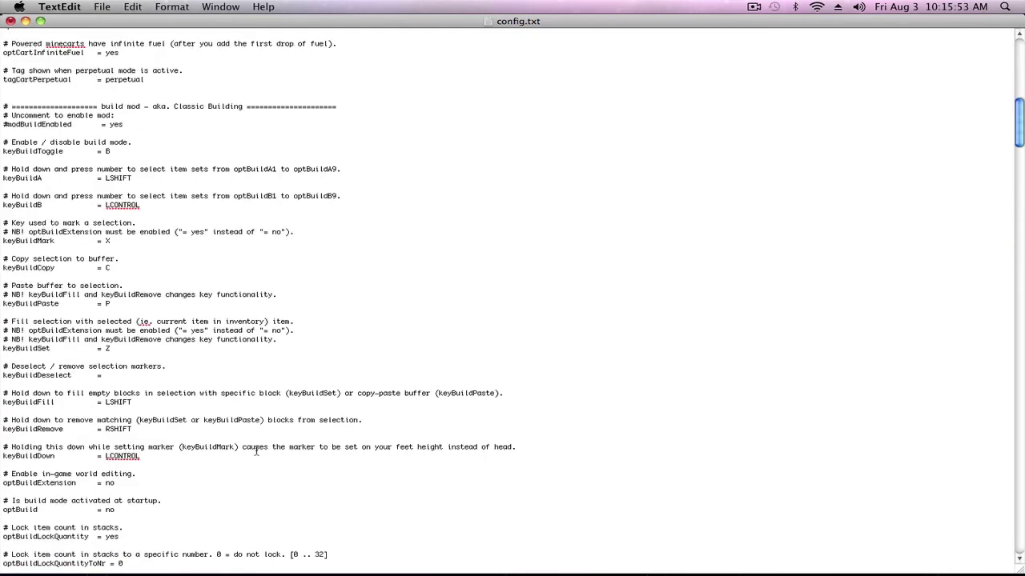
Save and close config.txt, return Finder to the .minecraft folder and minimize it.
{"action": "left_click", "coordinate": [10, 22]}
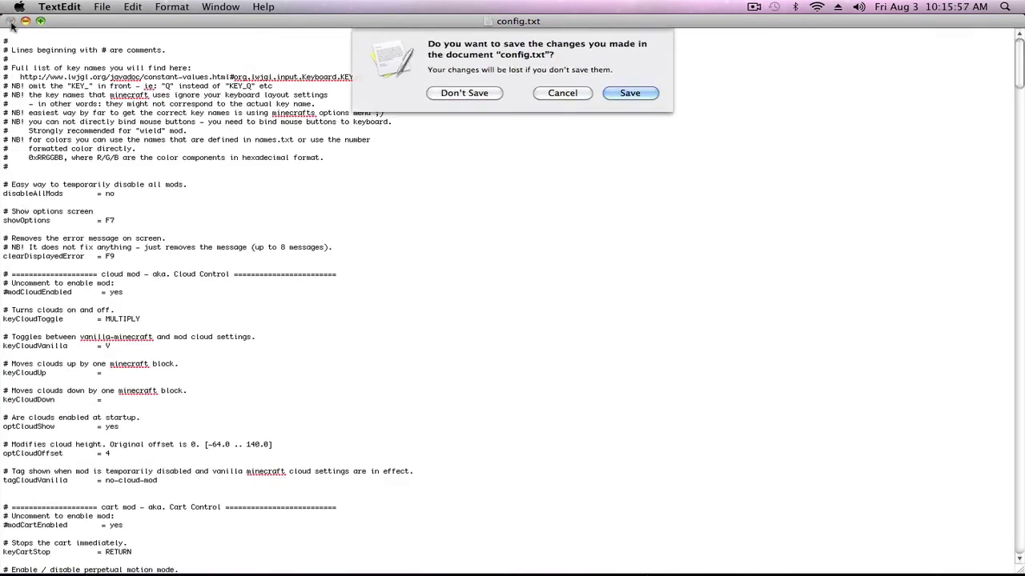
{"action": "left_click", "coordinate": [636, 97]}
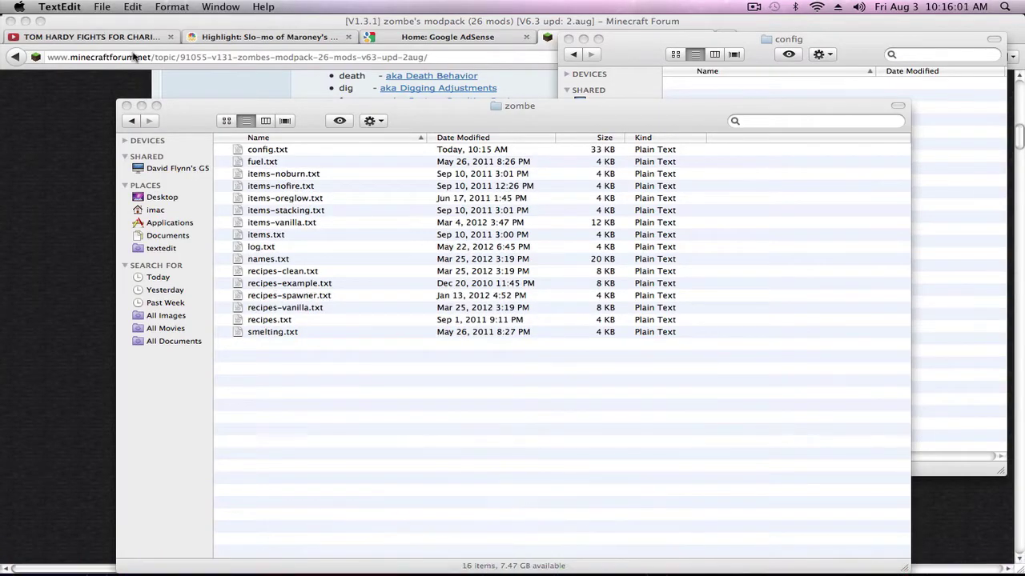
{"action": "left_click", "coordinate": [133, 120]}
{"action": "left_click", "coordinate": [133, 120]}
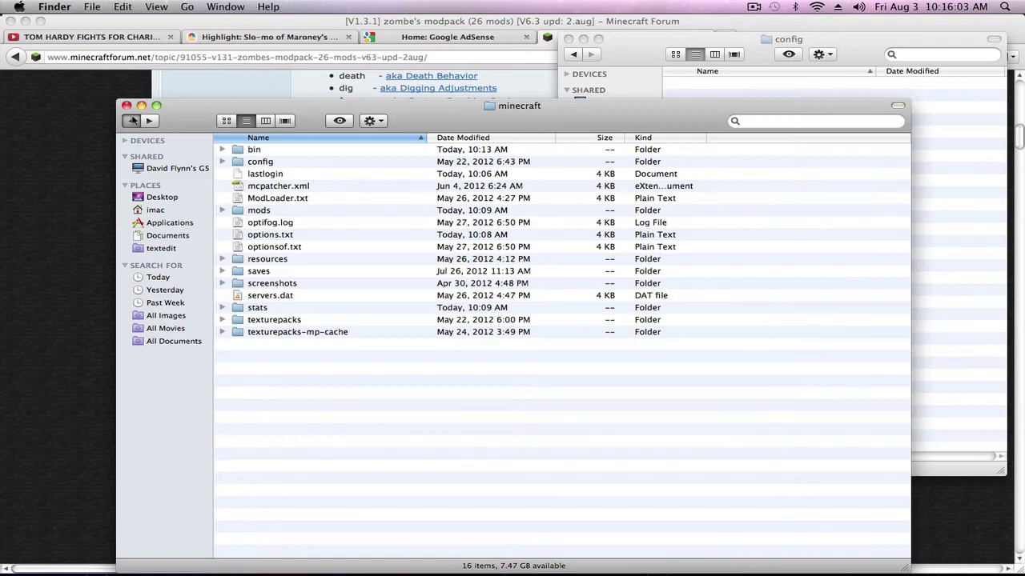
{"action": "left_click", "coordinate": [133, 121]}
{"action": "left_click", "coordinate": [152, 121]}
{"action": "left_click", "coordinate": [141, 106]}
Launch Minecraft from the Dock and close the empty config folder window.
{"action": "mouse_move", "coordinate": [560, 572]}
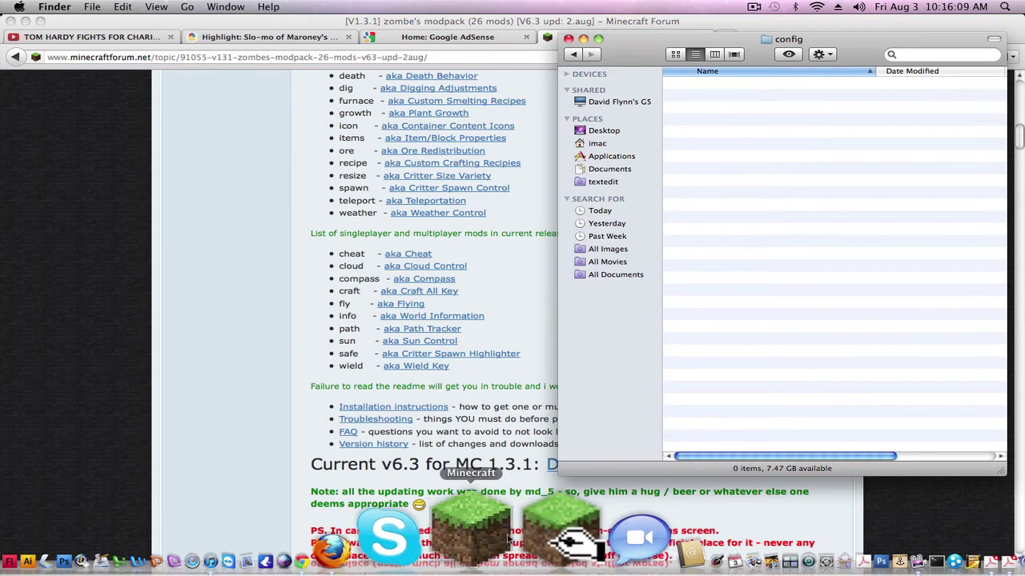
{"action": "left_click", "coordinate": [457, 531]}
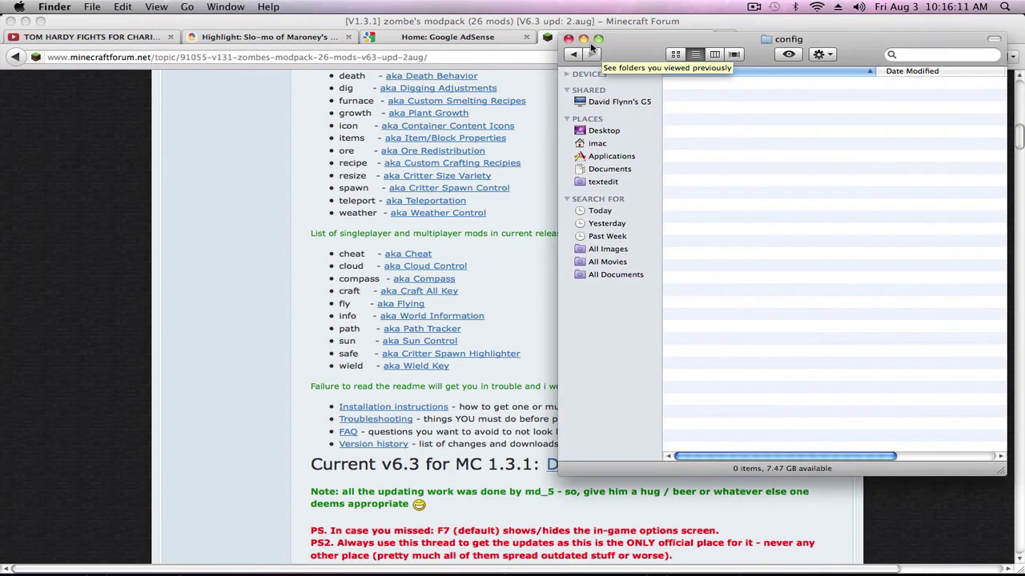
{"action": "left_click", "coordinate": [569, 39]}
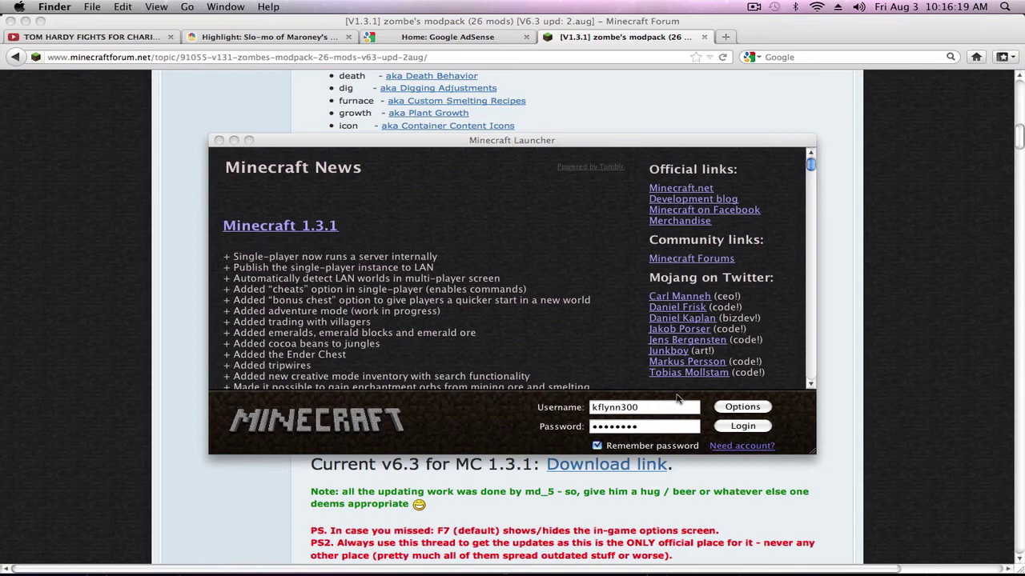
Log in to the Minecraft launcher and start the New World singleplayer save.
{"action": "left_click", "coordinate": [729, 427]}
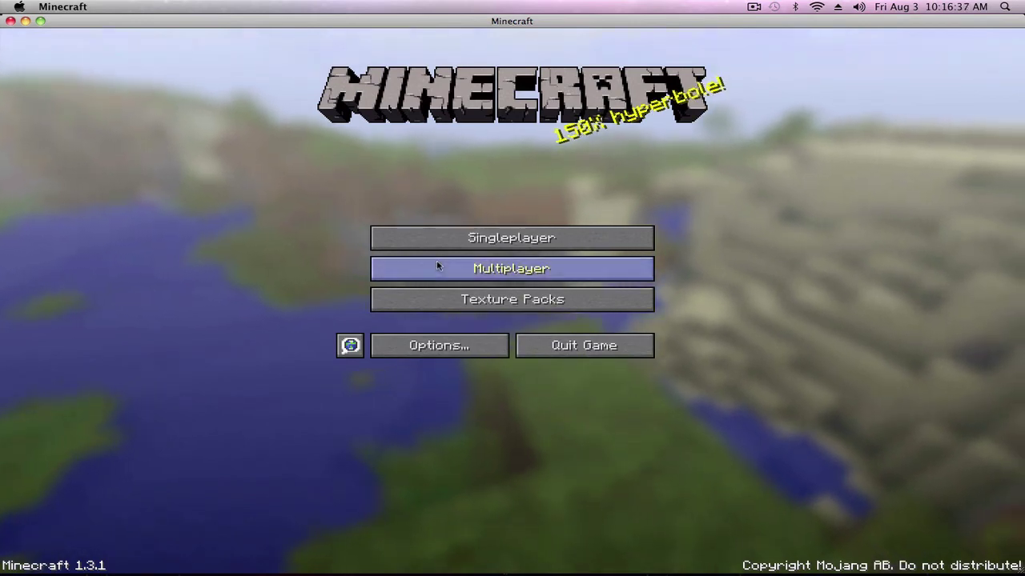
{"action": "left_click", "coordinate": [442, 236]}
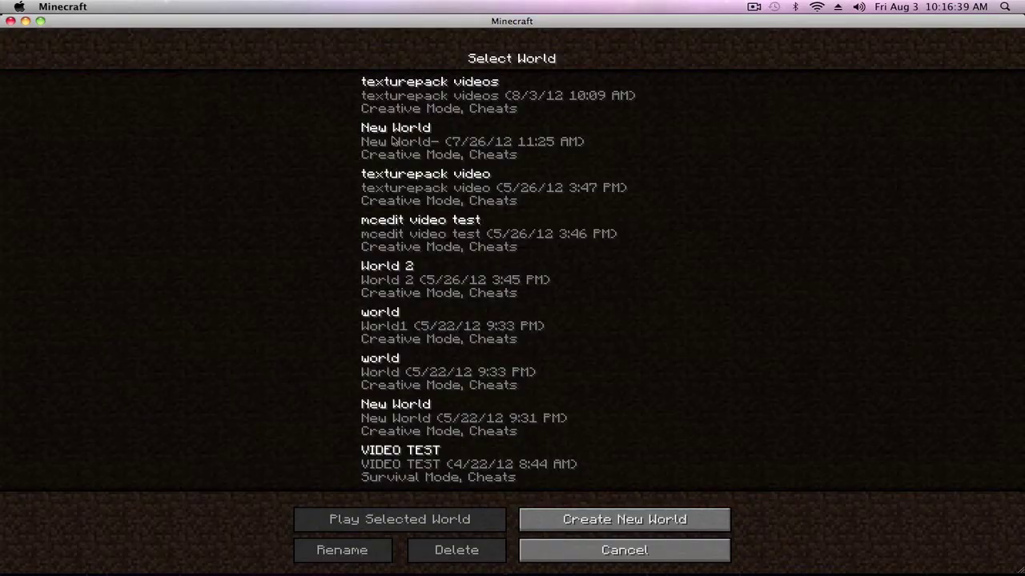
{"action": "left_click", "coordinate": [400, 152]}
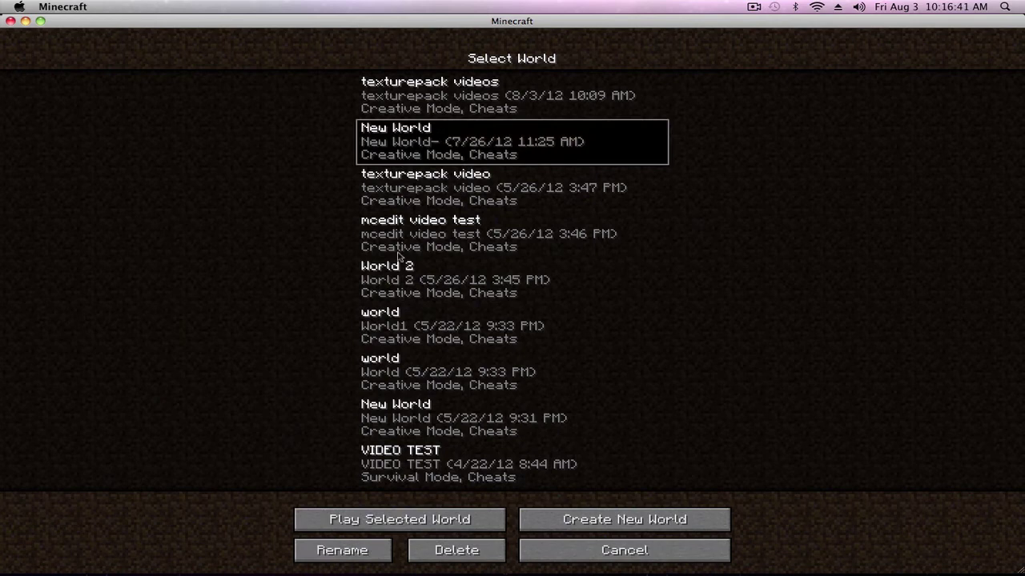
{"action": "left_click", "coordinate": [404, 519]}
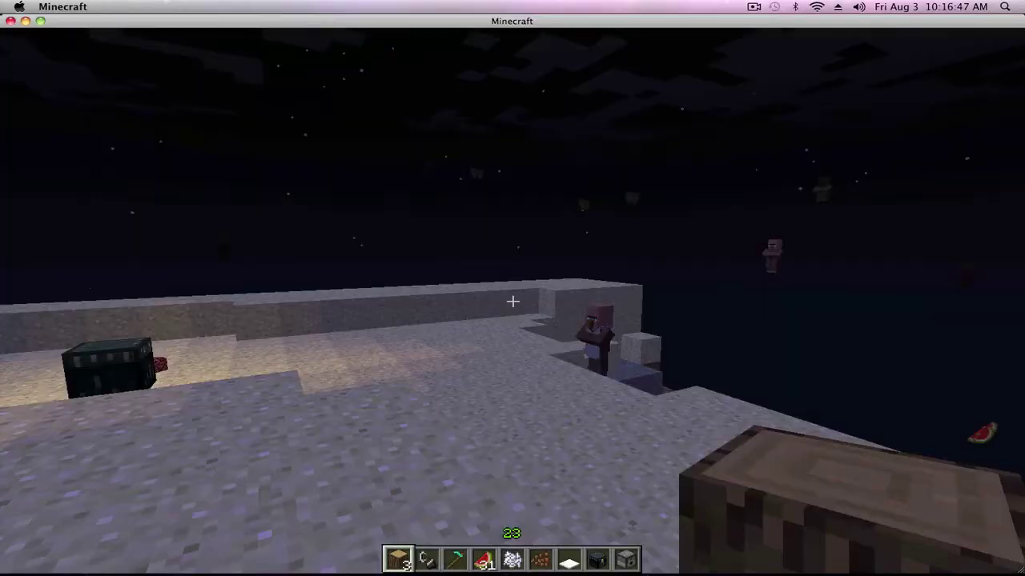
Turn on the fly mod with F and climb high above the snow.
{"action": "mouse_move", "coordinate": [513, 301]}
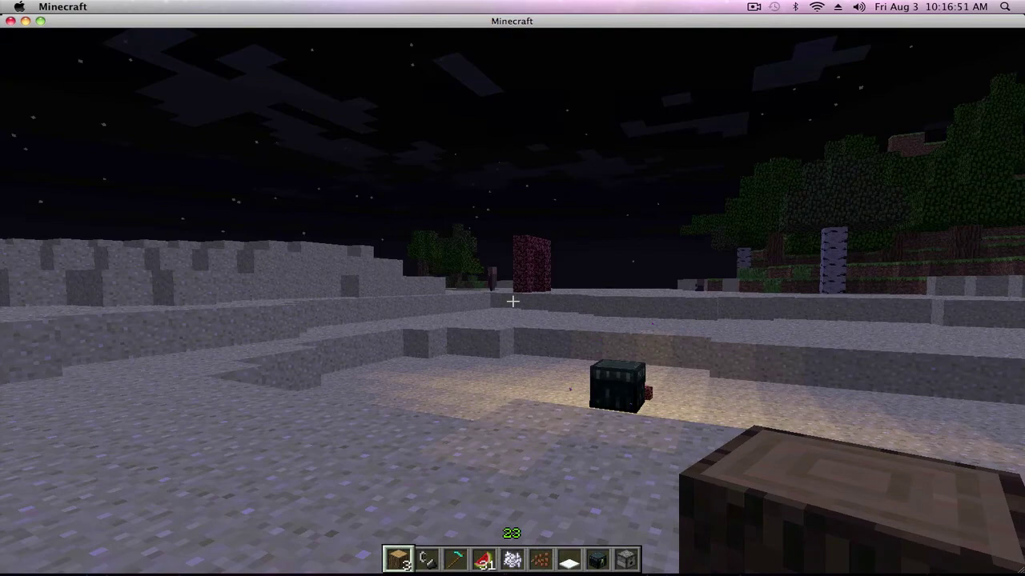
{"action": "key", "text": "f"}
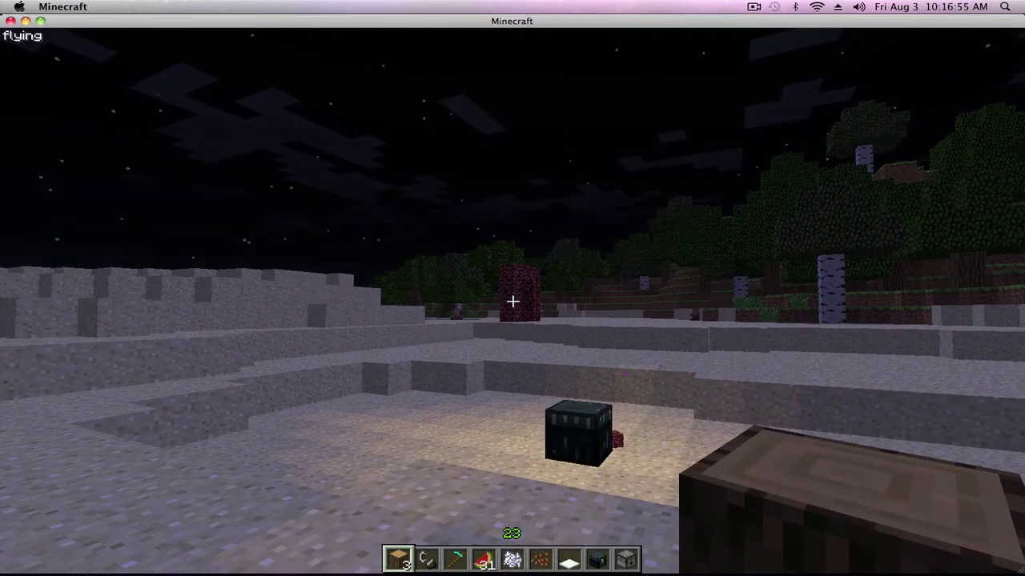
{"action": "key", "text": "w"}
{"action": "key", "text": "w"}
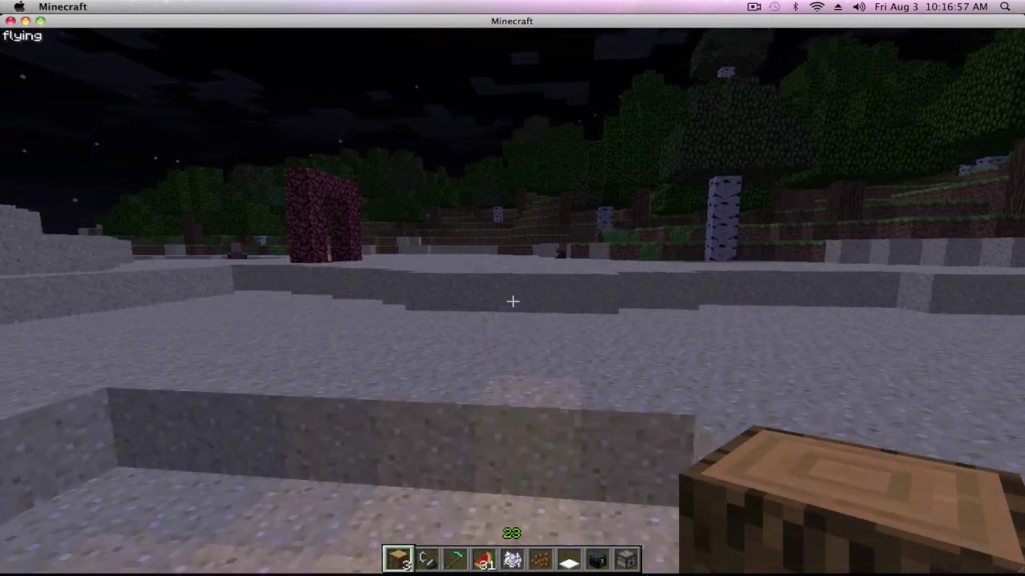
{"action": "key", "text": "space"}
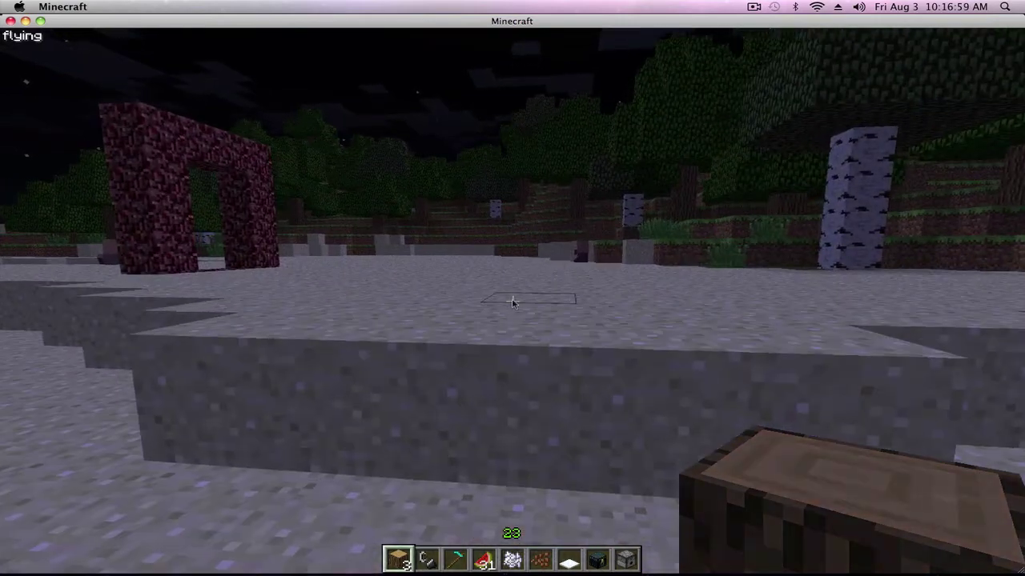
{"action": "key", "text": "e"}
{"action": "key", "text": "e"}
{"action": "key", "text": "space"}
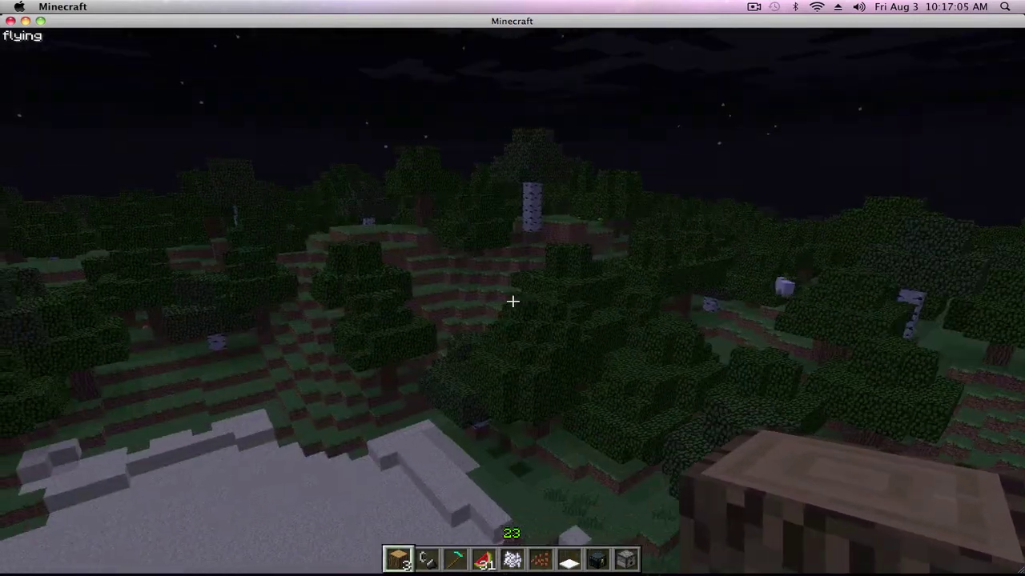
Take a Flint and Steel from the creative inventory's Tools tab.
{"action": "key", "text": "e"}
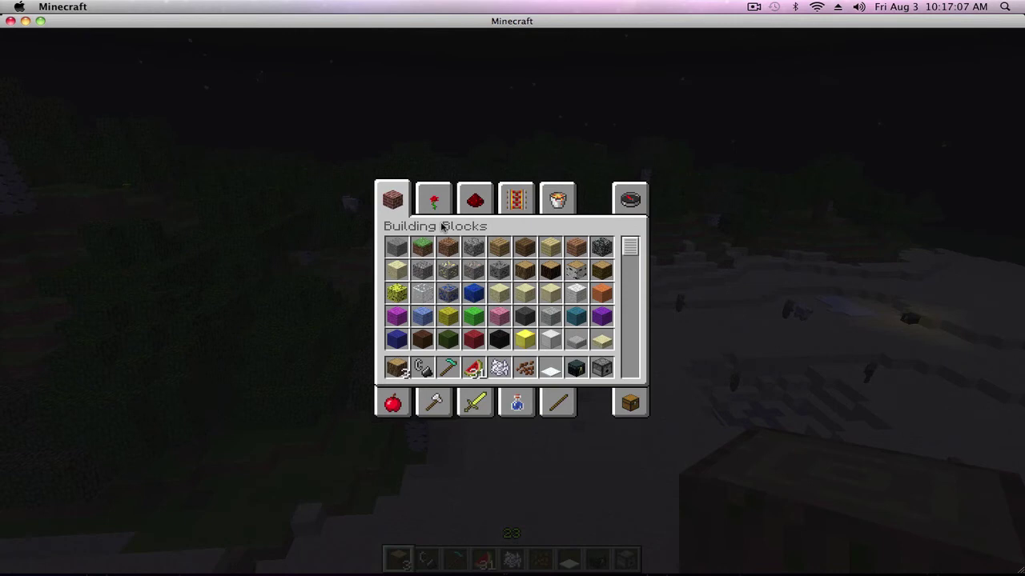
{"action": "left_click", "coordinate": [437, 415]}
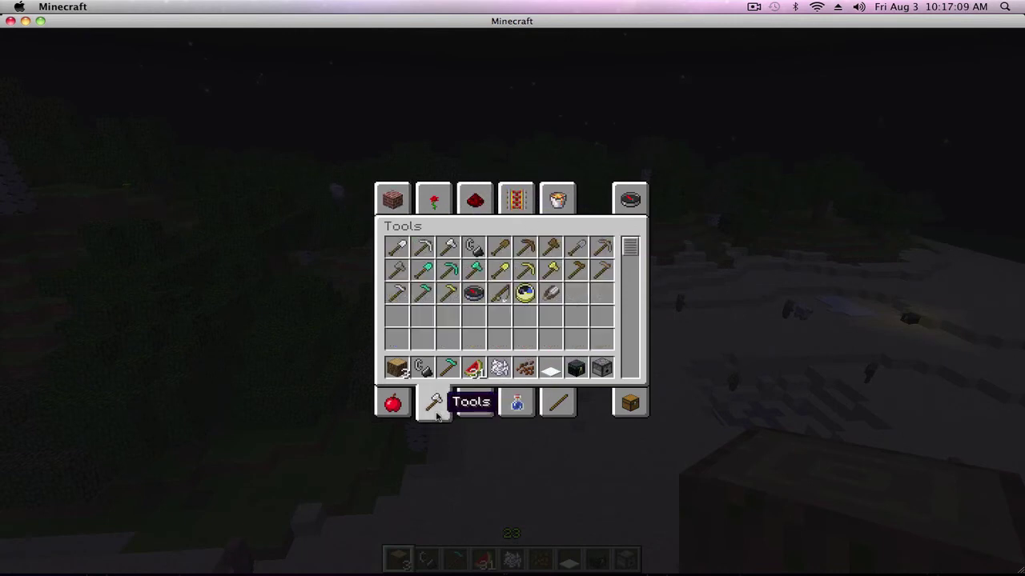
{"action": "left_click", "coordinate": [474, 249]}
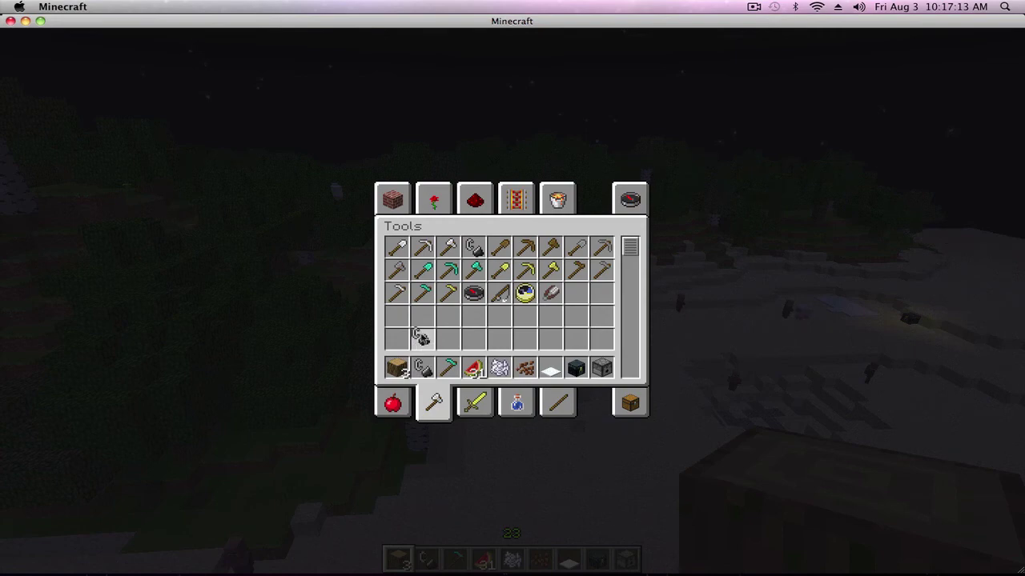
{"action": "key", "text": "e"}
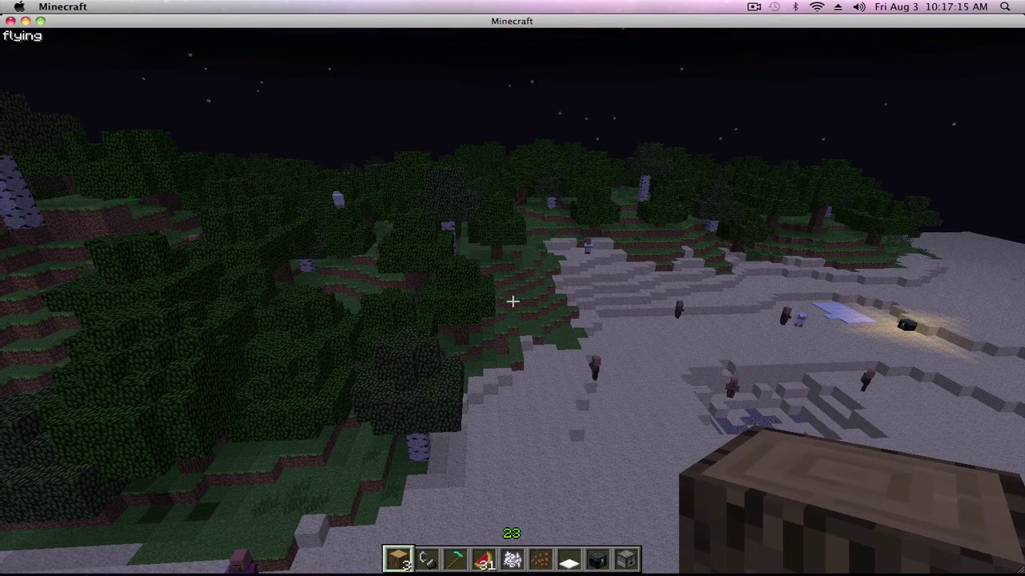
Land beside the portal frame and light its bottom netherrack with the Flint and Steel.
{"action": "key", "text": "w"}
{"action": "key", "text": "shift"}
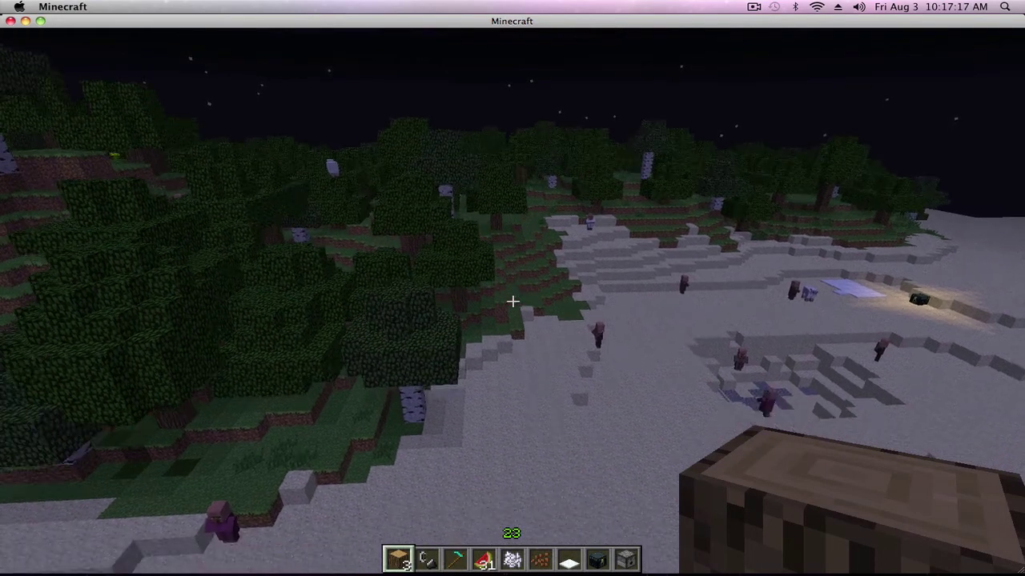
{"action": "key", "text": "s"}
{"action": "key", "text": "2"}
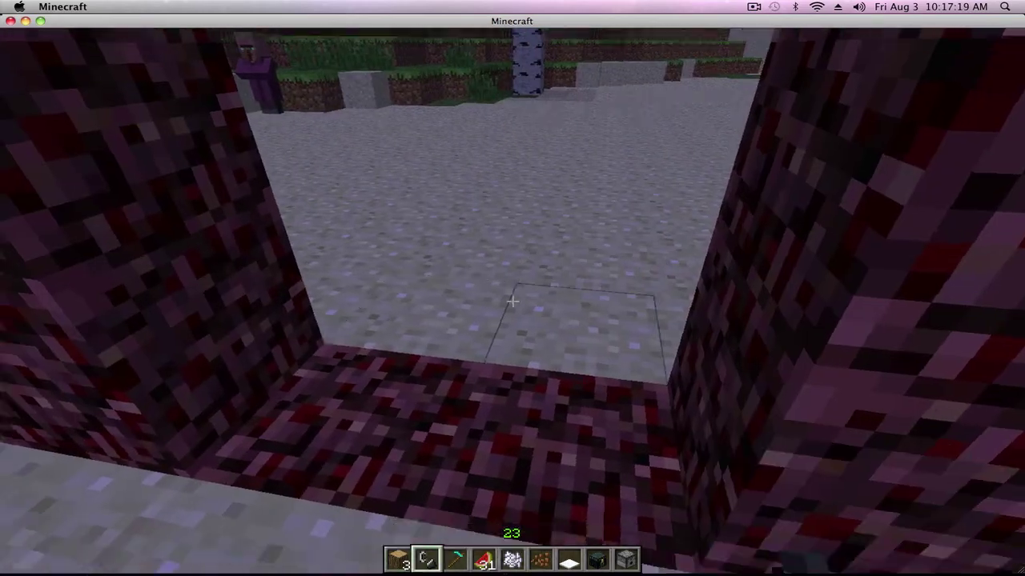
{"action": "right_click", "coordinate": [513, 301]}
Walk to the ender chest and set several fires on the sand beside it.
{"action": "key", "text": "s"}
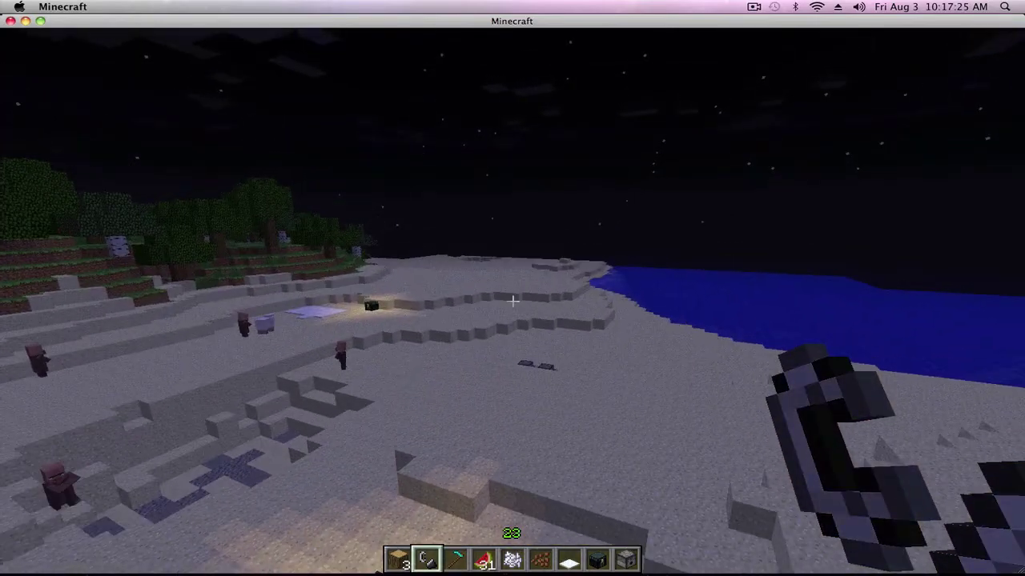
{"action": "key", "text": "w"}
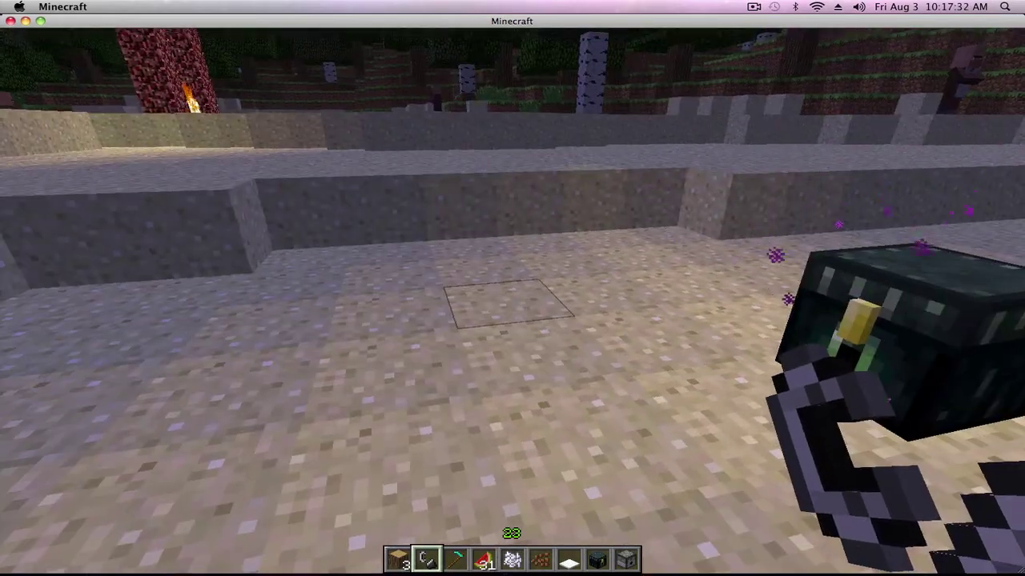
{"action": "right_click", "coordinate": [512, 301]}
{"action": "right_click", "coordinate": [512, 301]}
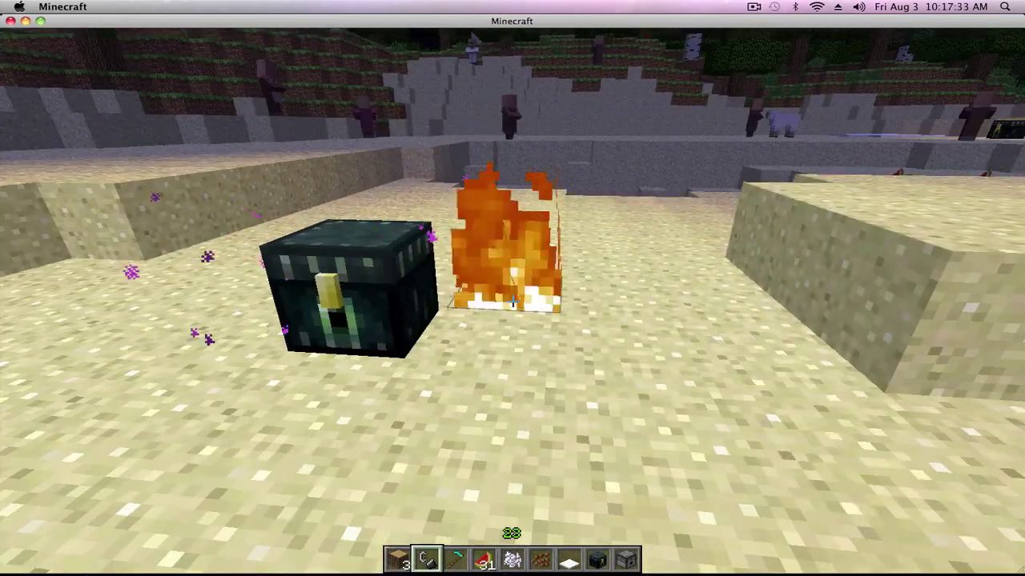
{"action": "right_click", "coordinate": [512, 301]}
{"action": "right_click", "coordinate": [512, 301]}
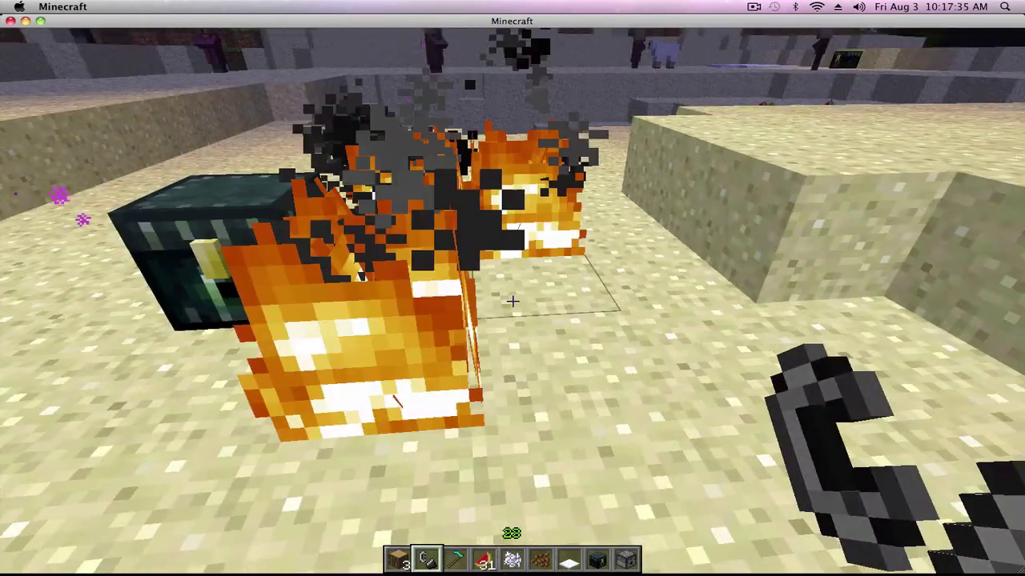